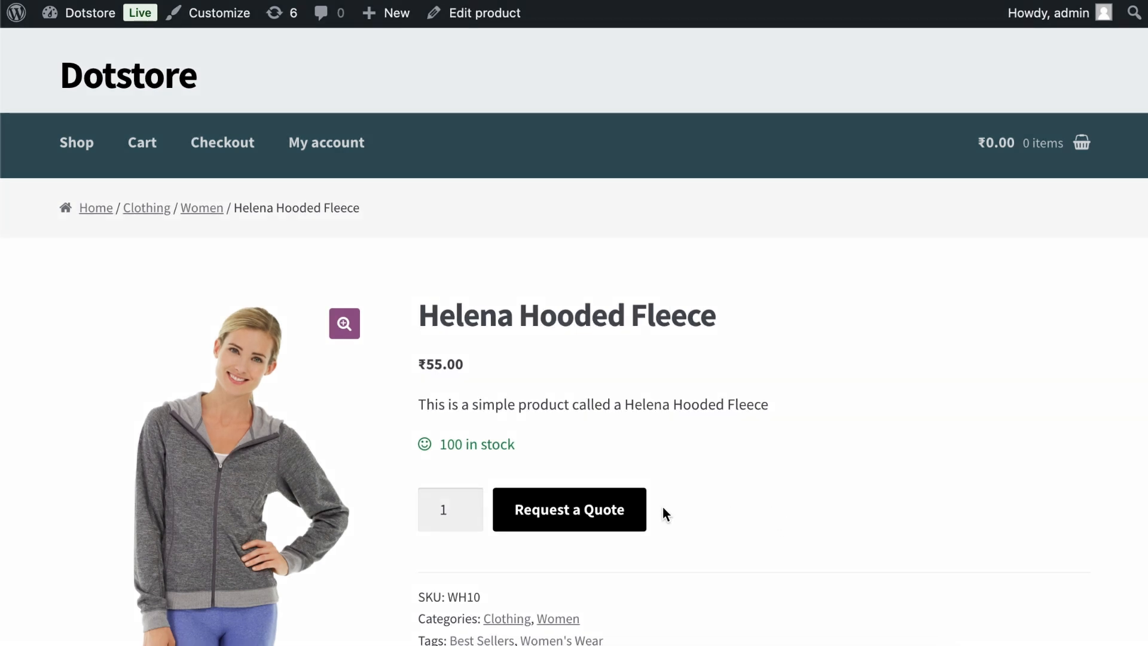
Step: Add the Helena Hooded Fleece to the quote list with quantity 1 and open the Request a Quote page
{"action": "double_click", "coordinate": [602, 507]}
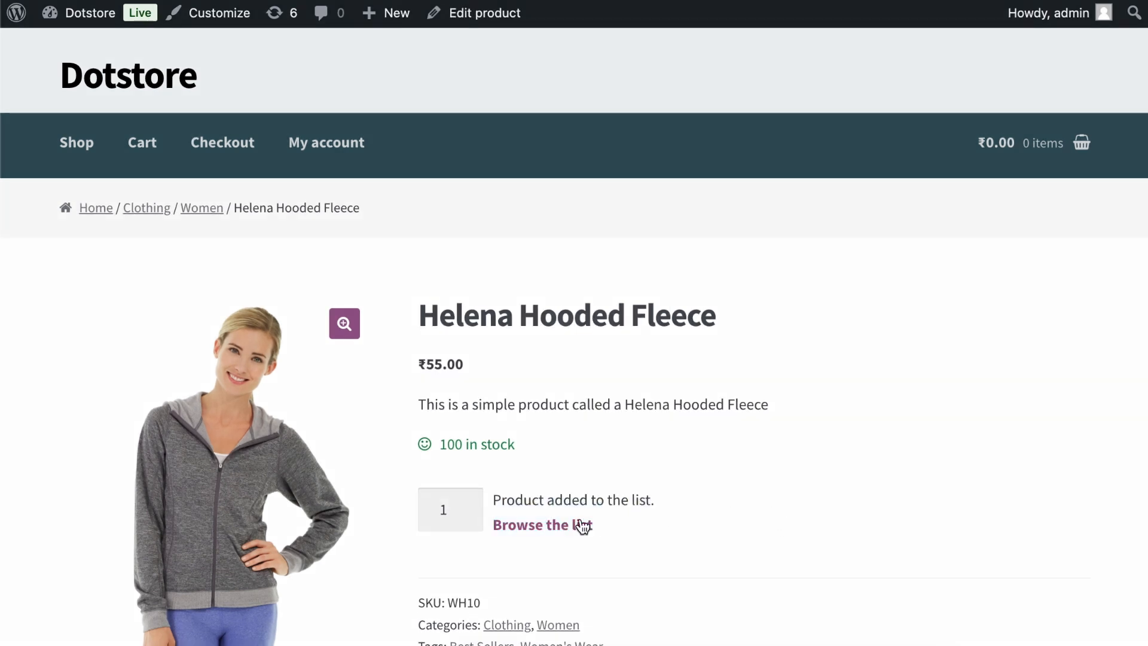
{"action": "left_click", "coordinate": [544, 525]}
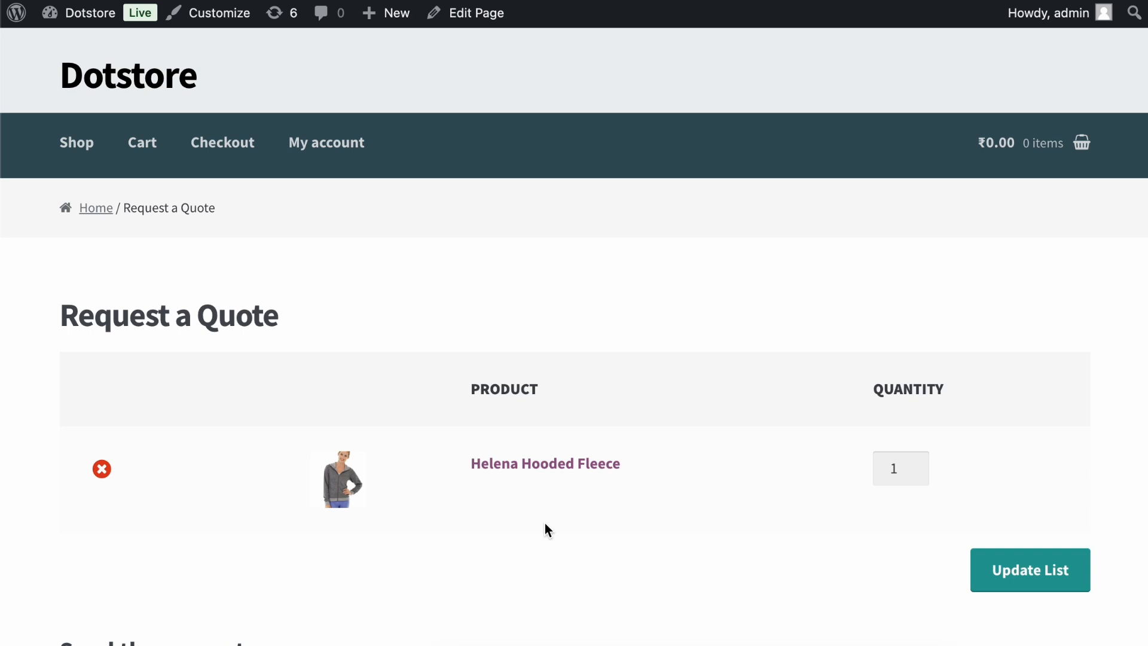
Step: Enter "Send quote." as the message on the quote request form and submit the request
{"action": "scroll", "coordinate": [545, 525], "scroll_direction": "down", "scroll_amount": 7}
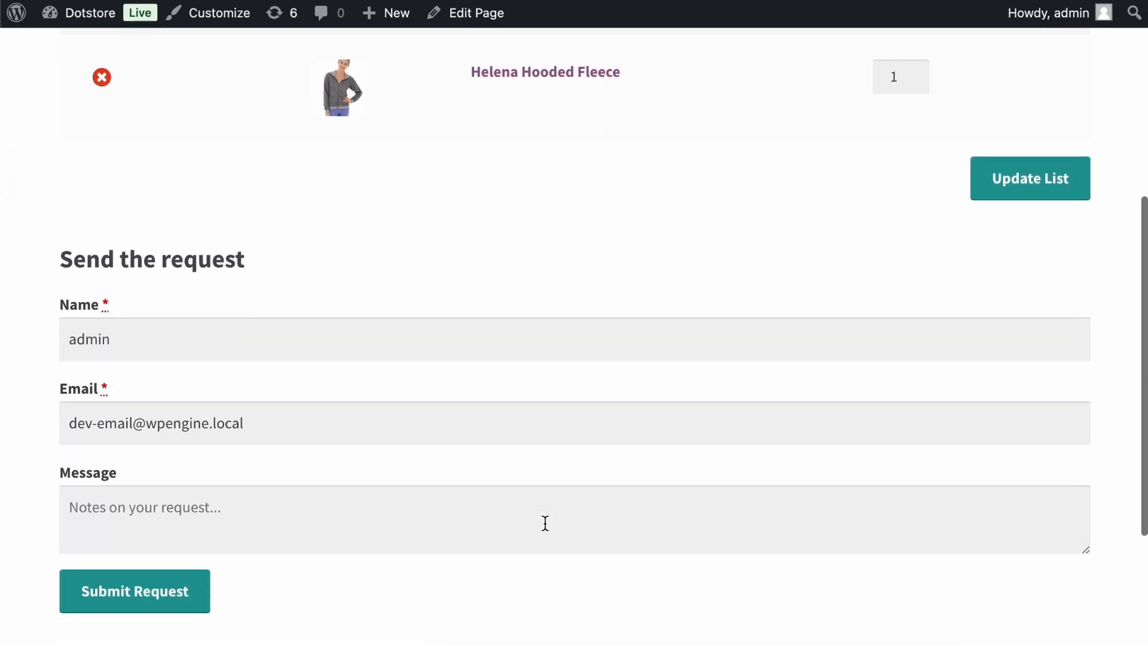
{"action": "scroll", "coordinate": [545, 523], "scroll_direction": "down", "scroll_amount": 1}
{"action": "left_click", "coordinate": [439, 480]}
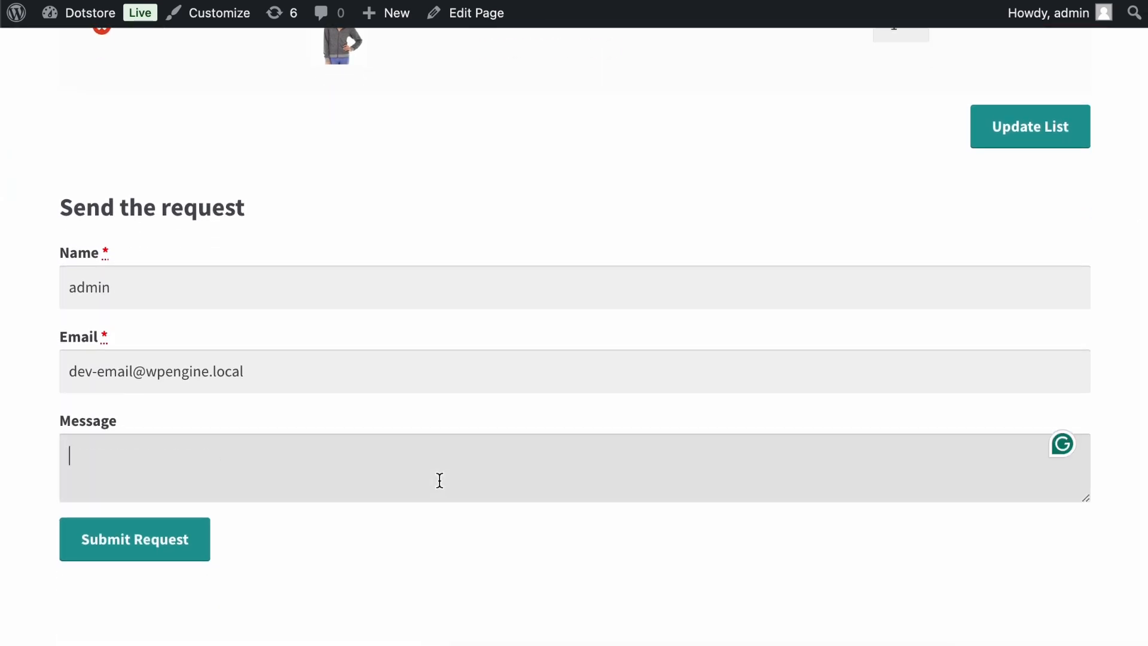
{"action": "type", "text": "Send quote"}
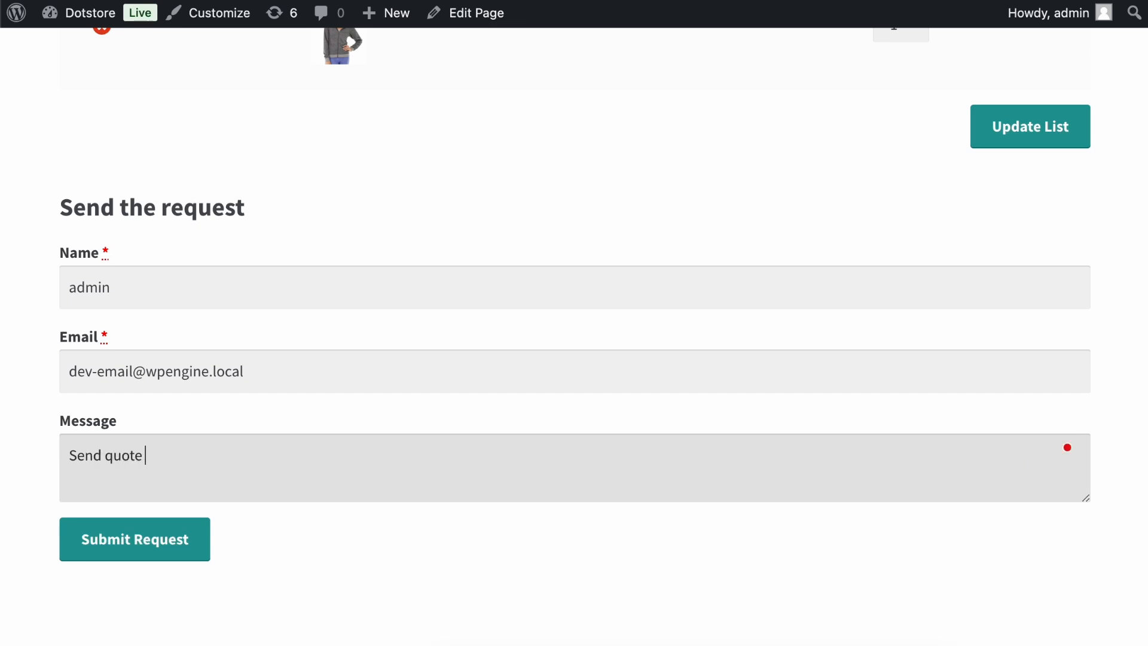
{"action": "key", "text": "BackSpace"}
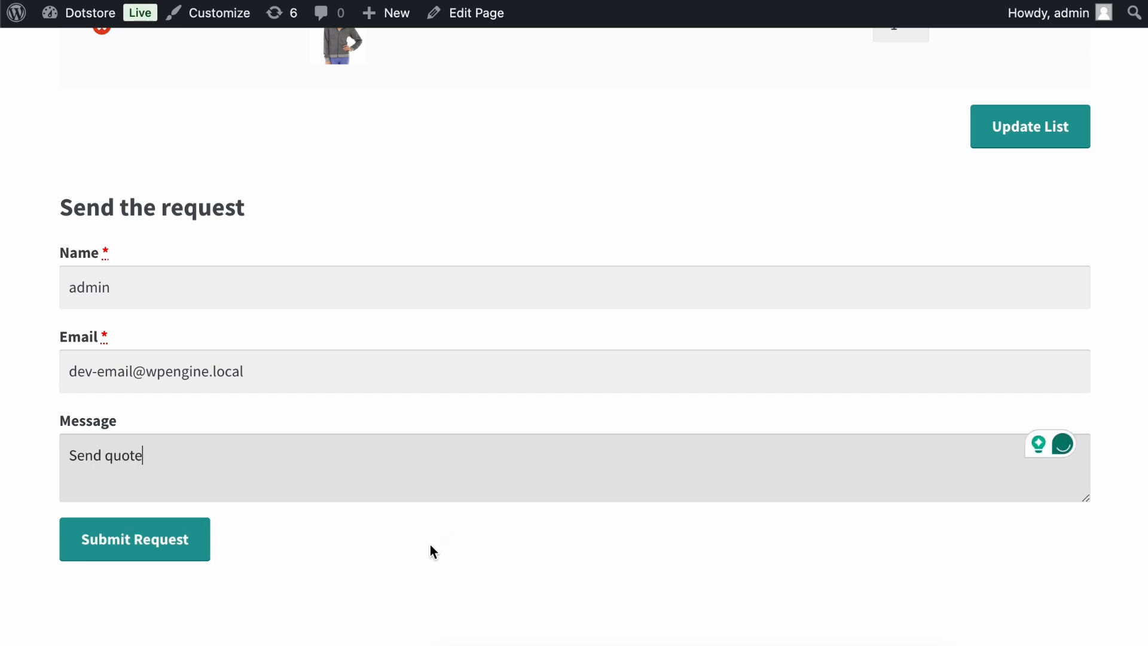
{"action": "type", "text": "."}
{"action": "left_click", "coordinate": [136, 549]}
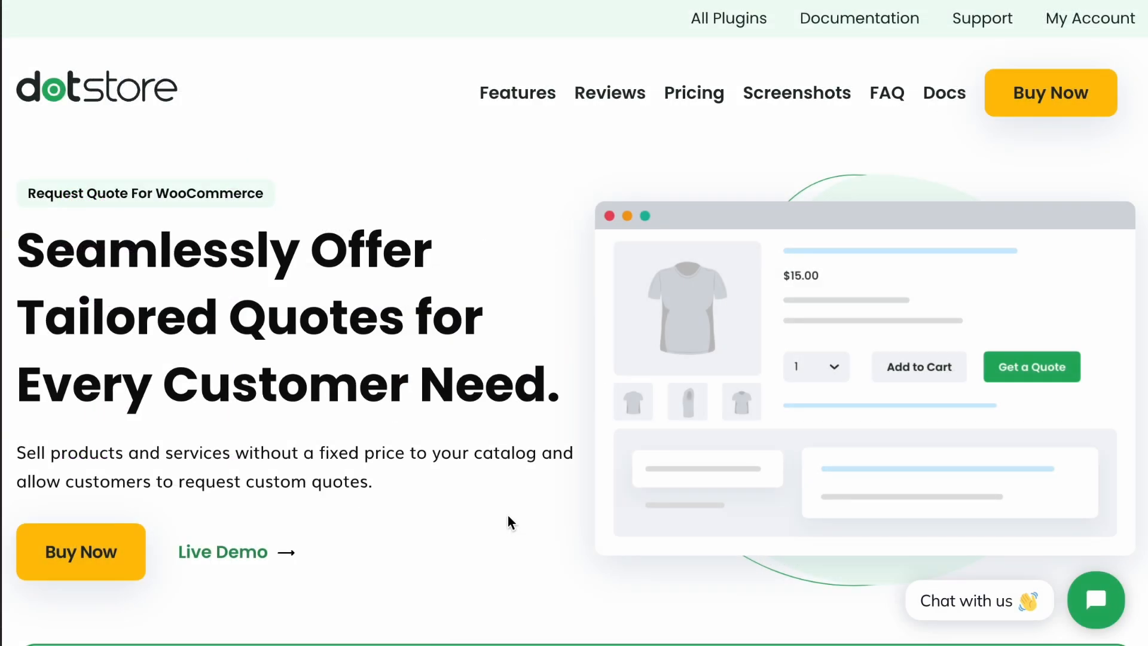
{"action": "scroll", "coordinate": [508, 516], "scroll_direction": "down", "scroll_amount": 15}
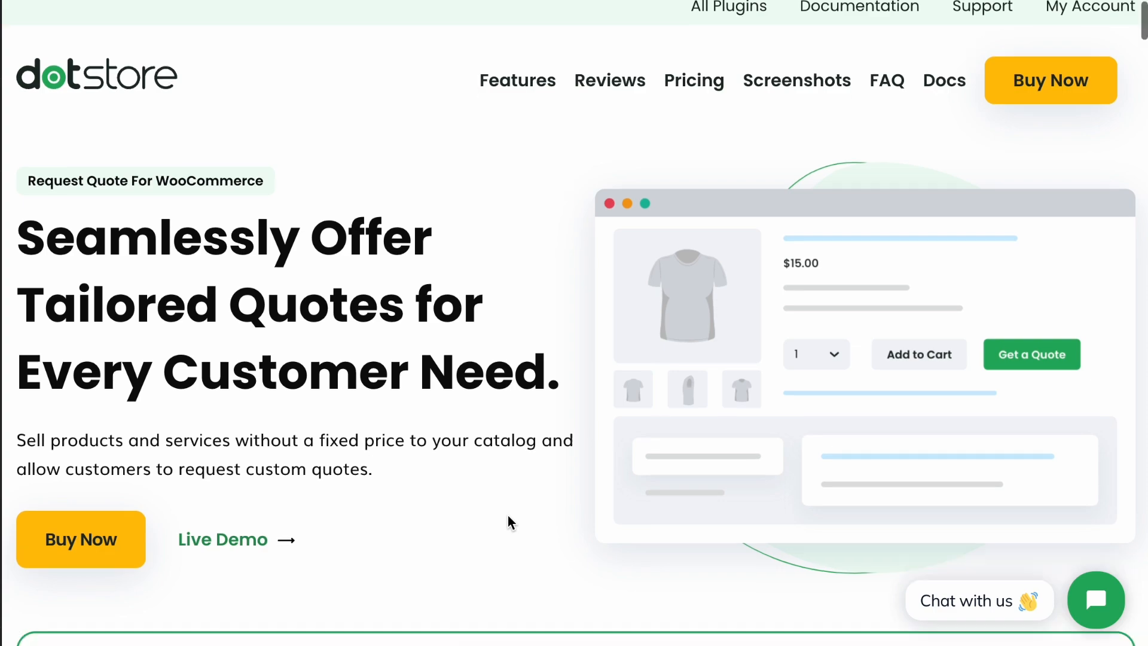
{"action": "scroll", "coordinate": [508, 515], "scroll_direction": "down", "scroll_amount": 6}
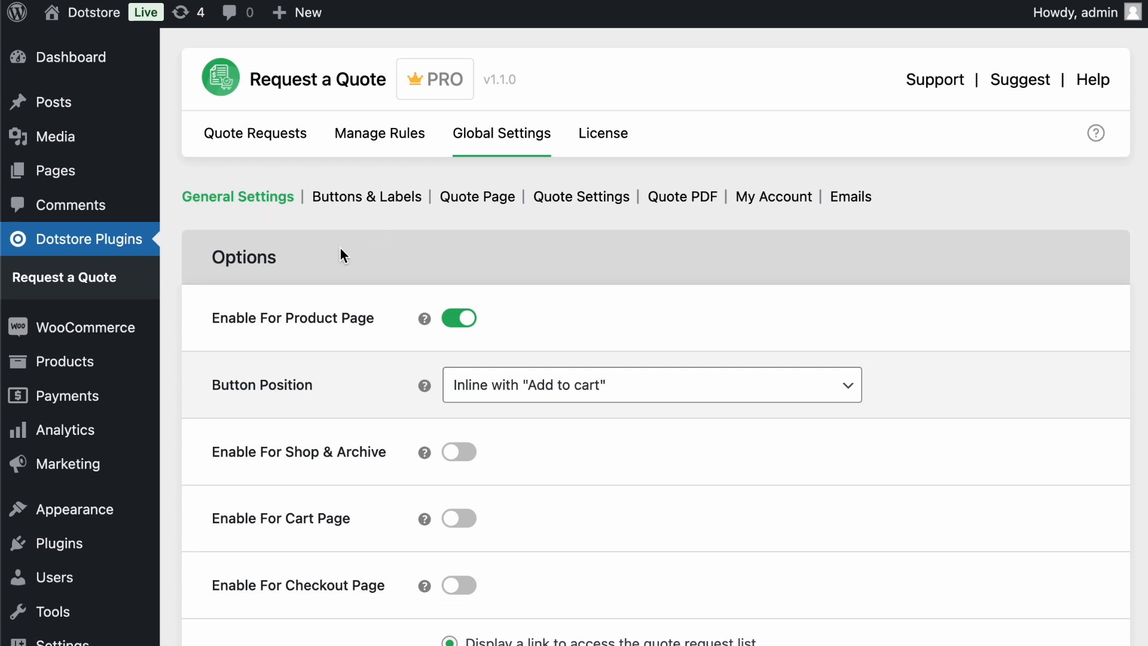
Step: Review the General Settings of the Request a Quote plugin, and display the Buttons & Labels settings
{"action": "scroll", "coordinate": [403, 345], "scroll_direction": "down", "scroll_amount": 3}
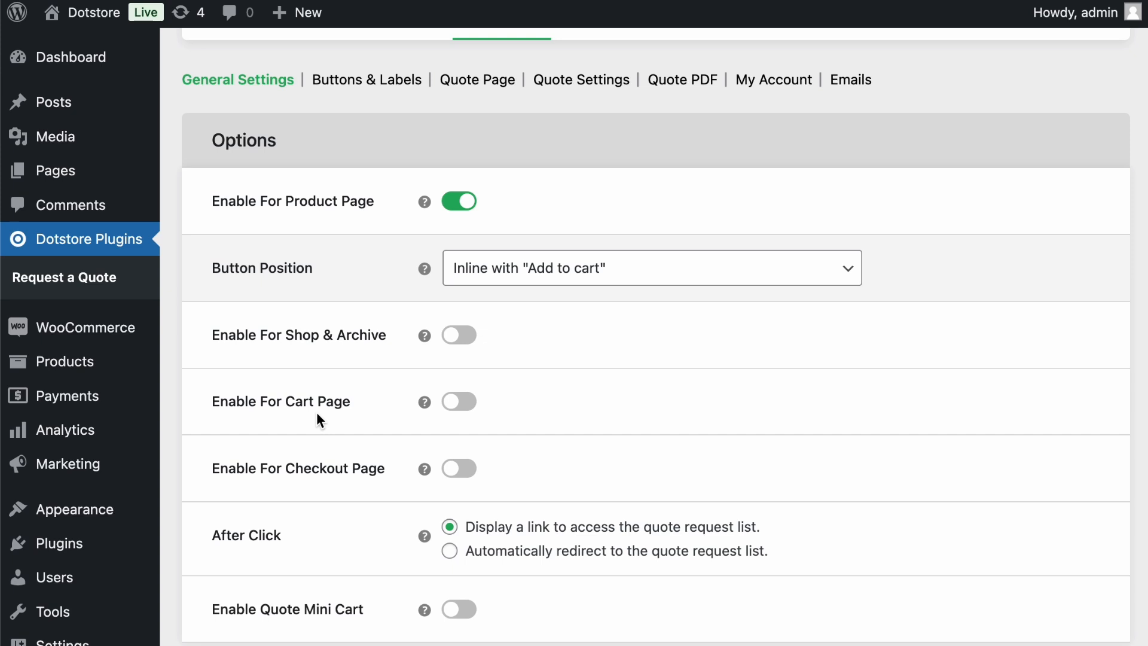
{"action": "scroll", "coordinate": [305, 454], "scroll_direction": "up", "scroll_amount": 3}
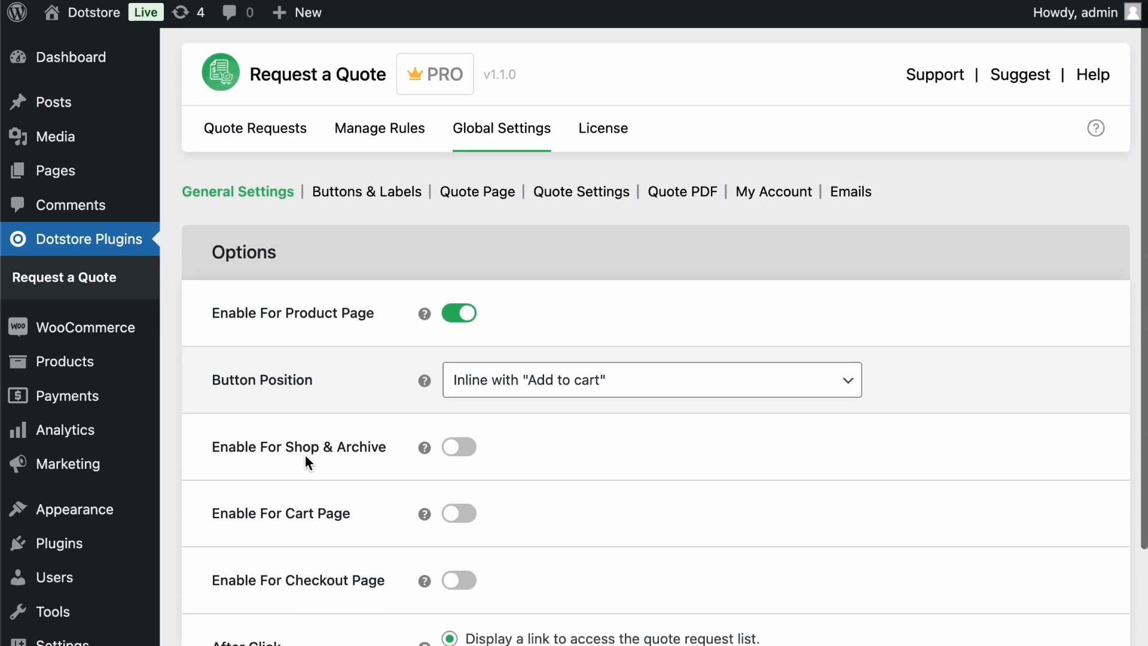
{"action": "left_click", "coordinate": [387, 203]}
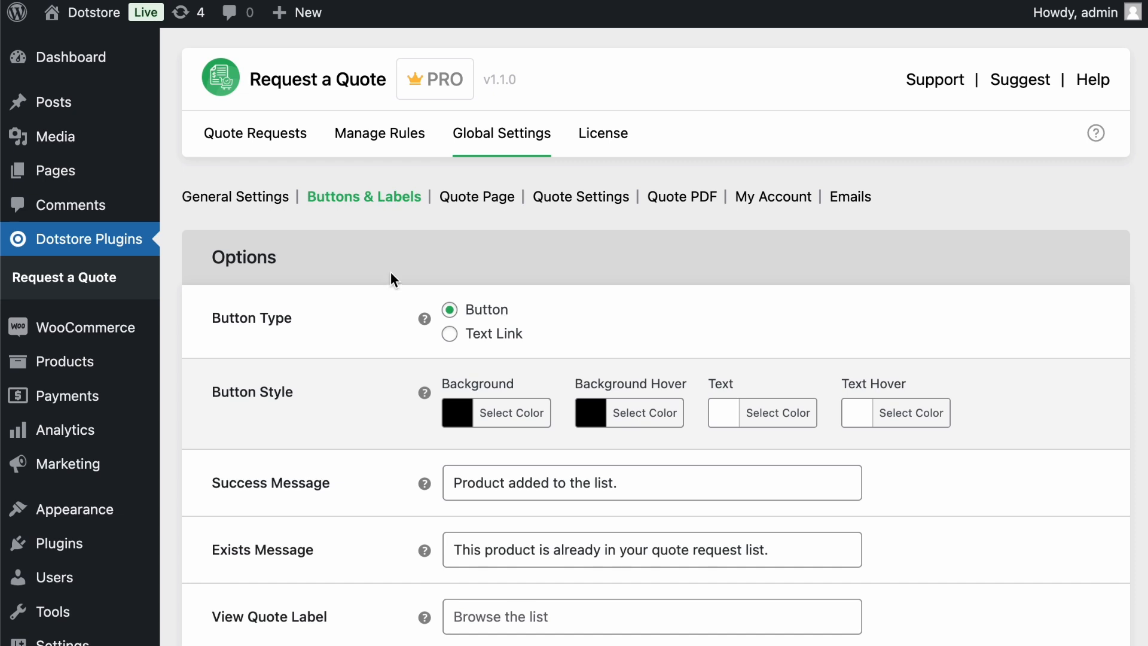
Step: Review the Quote Page settings, from page selection and table fields to the message shown after a request is sent
{"action": "left_click", "coordinate": [476, 199]}
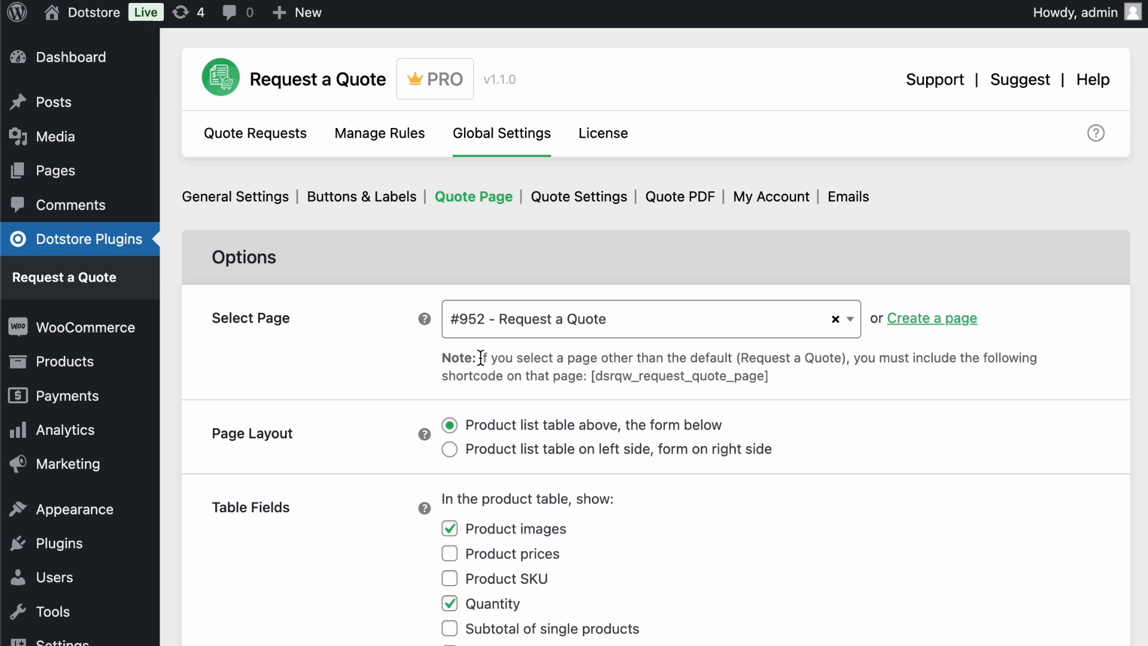
{"action": "scroll", "coordinate": [481, 358], "scroll_direction": "down", "scroll_amount": 5}
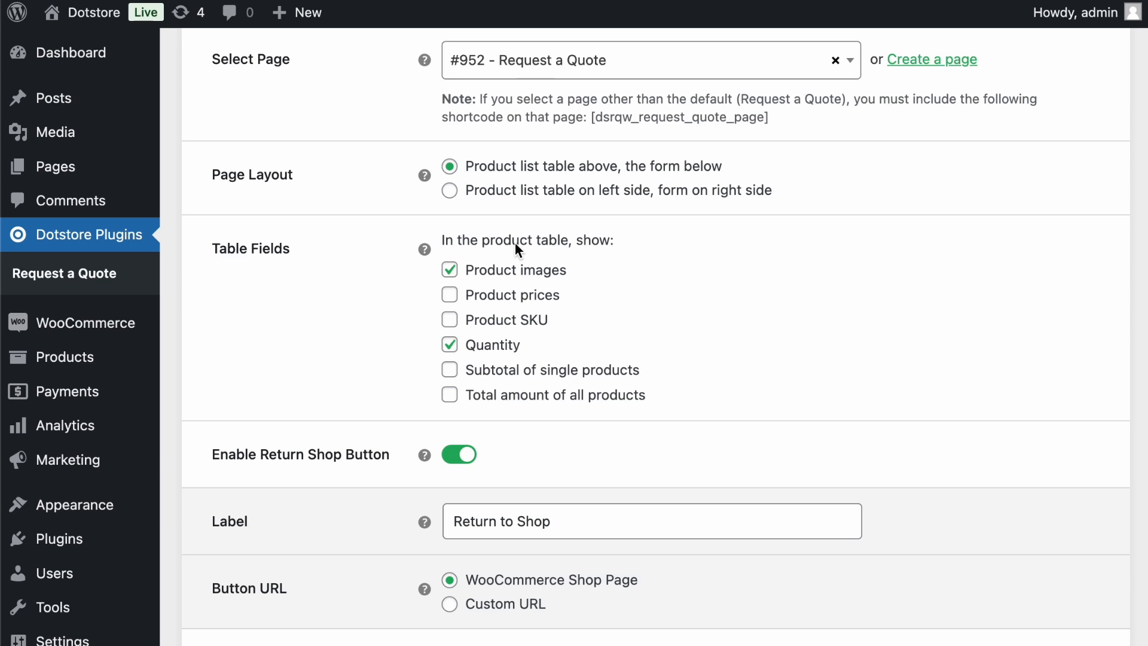
{"action": "scroll", "coordinate": [521, 320], "scroll_direction": "down", "scroll_amount": 10}
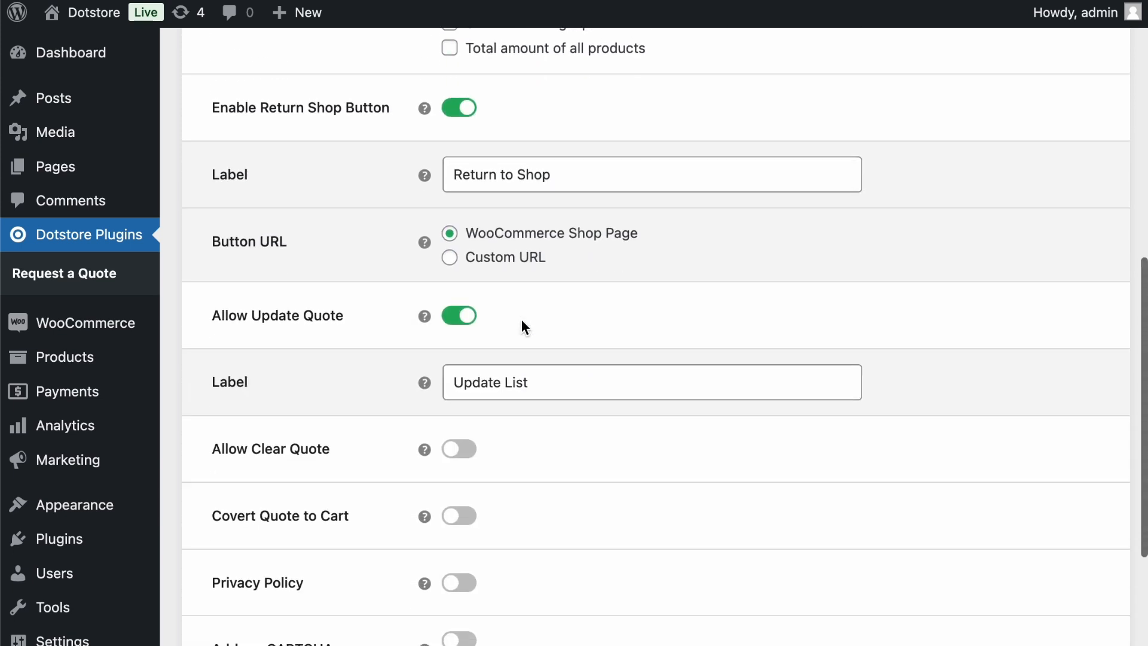
{"action": "scroll", "coordinate": [522, 320], "scroll_direction": "down", "scroll_amount": 1}
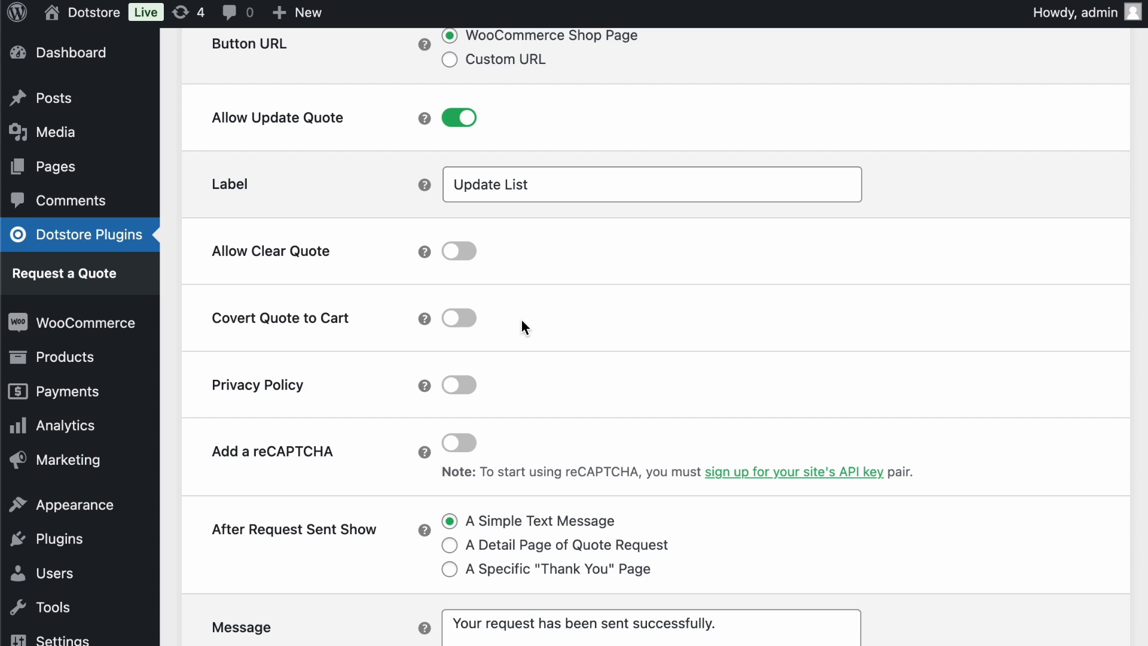
{"action": "scroll", "coordinate": [522, 319], "scroll_direction": "down", "scroll_amount": 3}
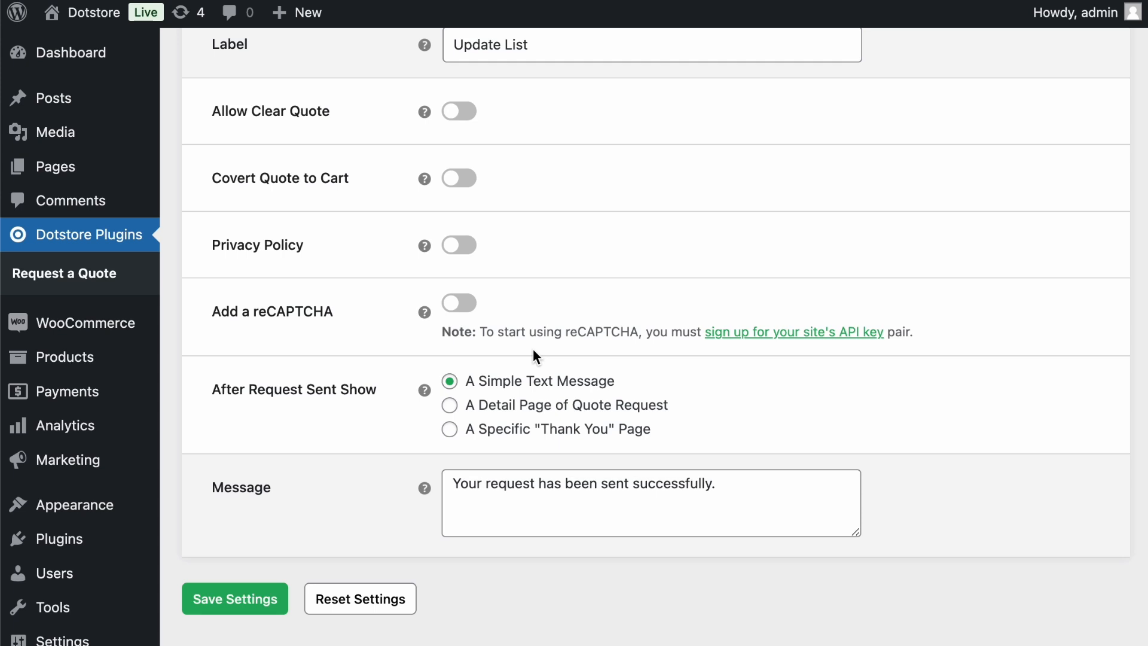
{"action": "scroll", "coordinate": [536, 357], "scroll_direction": "up", "scroll_amount": 20}
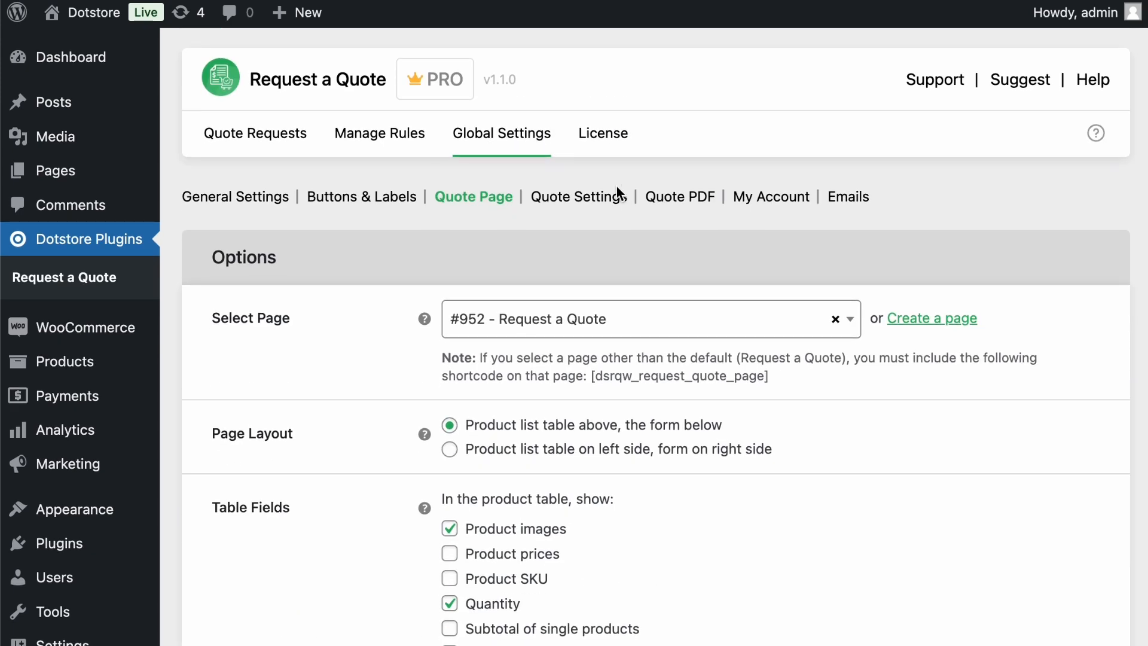
Step: Review the Quote Settings for the accept and reject buttons, cart blocking, automatic sending and expiry time
{"action": "left_click", "coordinate": [602, 204]}
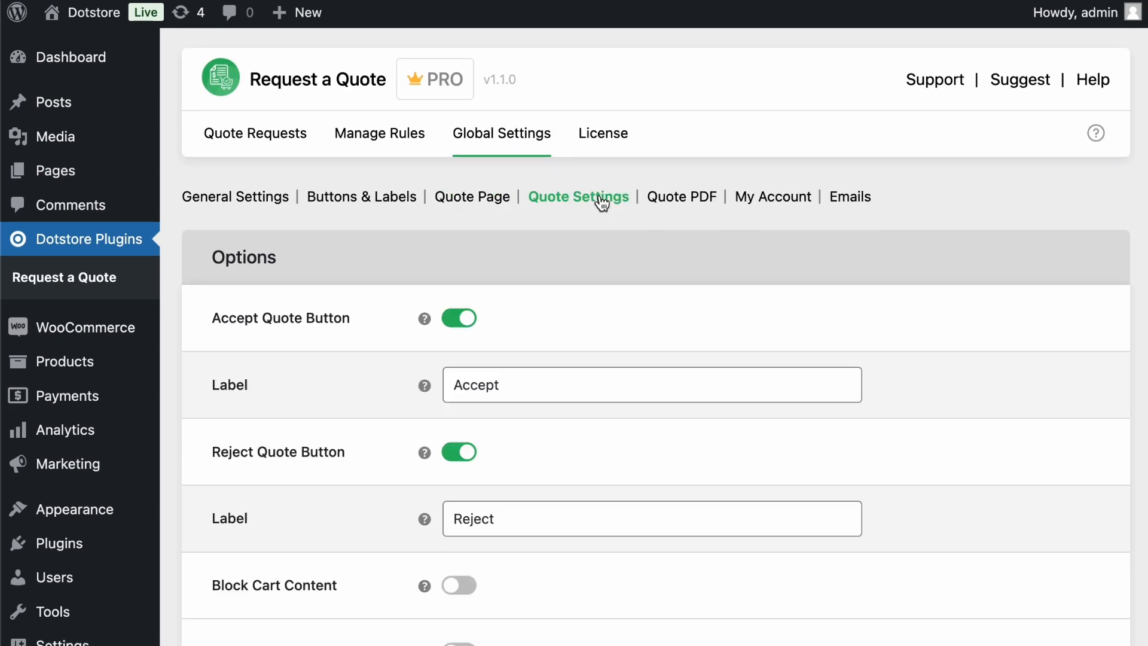
{"action": "scroll", "coordinate": [632, 274], "scroll_direction": "down", "scroll_amount": 2}
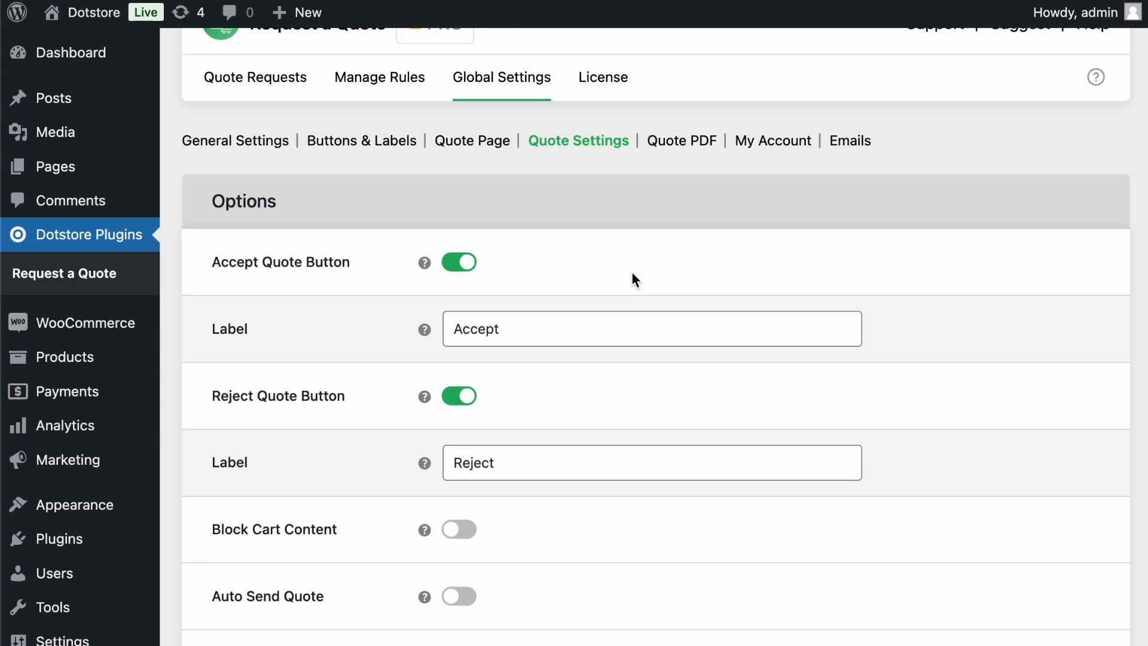
{"action": "scroll", "coordinate": [632, 271], "scroll_direction": "down", "scroll_amount": 5}
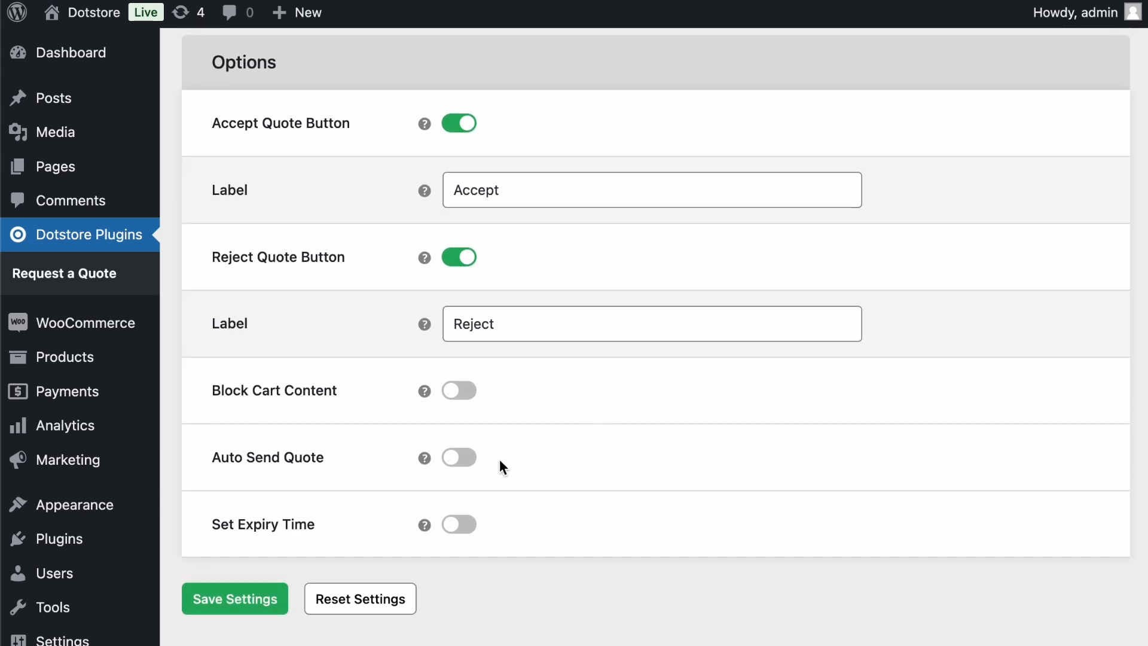
{"action": "scroll", "coordinate": [577, 473], "scroll_direction": "up", "scroll_amount": 7}
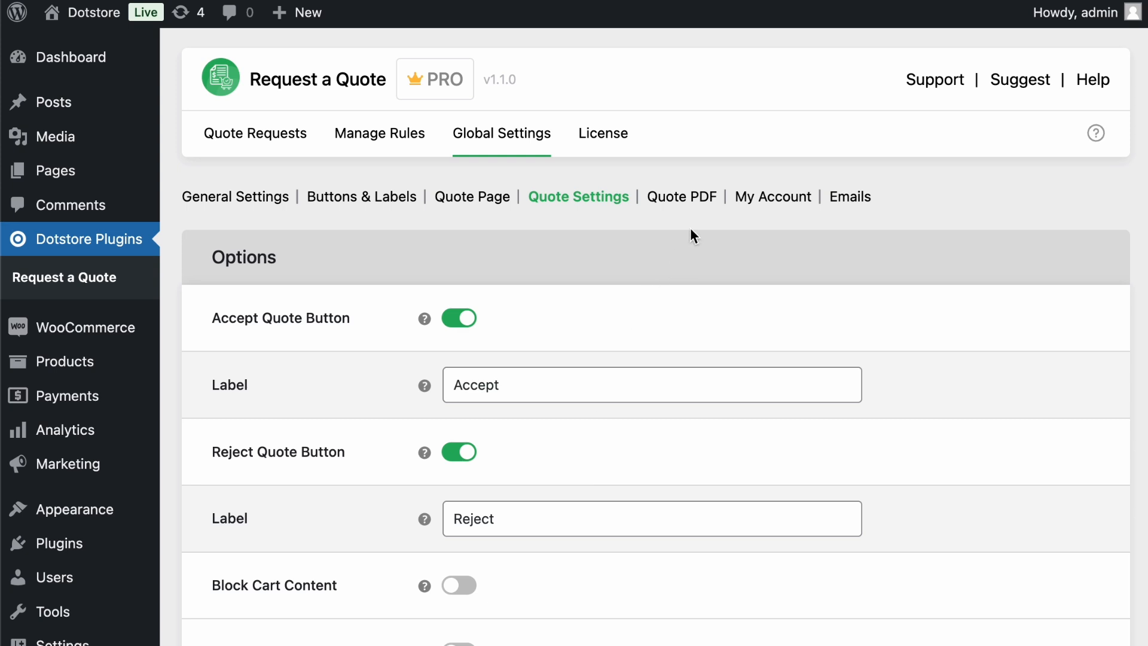
Step: Examine the Quote PDF options and the My Account label settings
{"action": "left_click", "coordinate": [680, 201]}
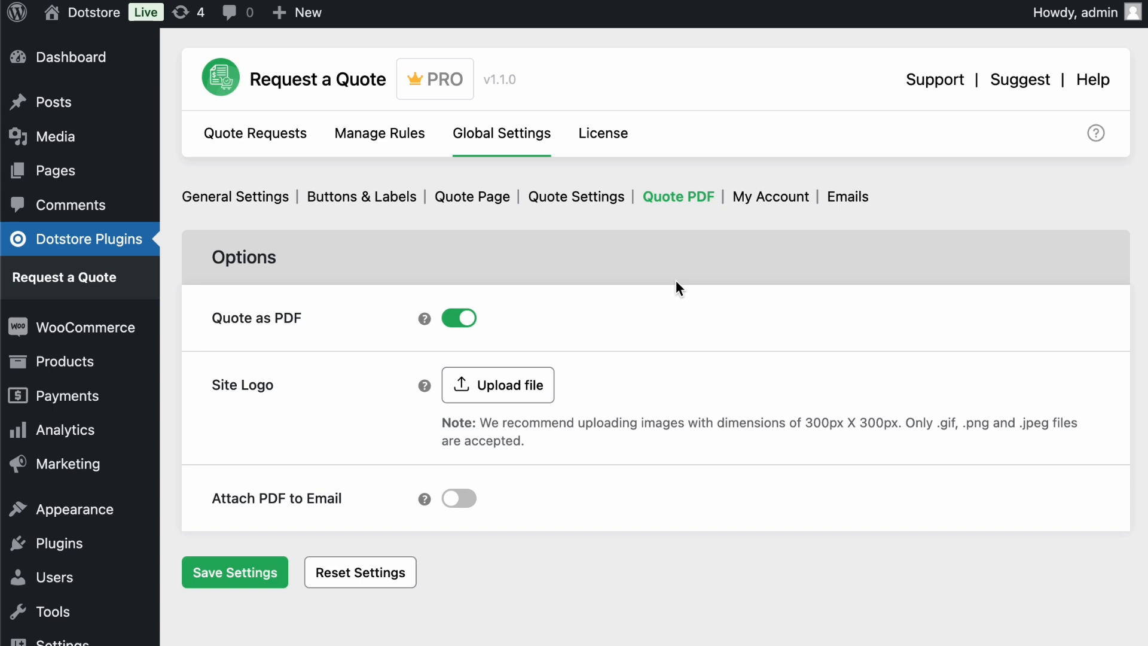
{"action": "left_click", "coordinate": [785, 205]}
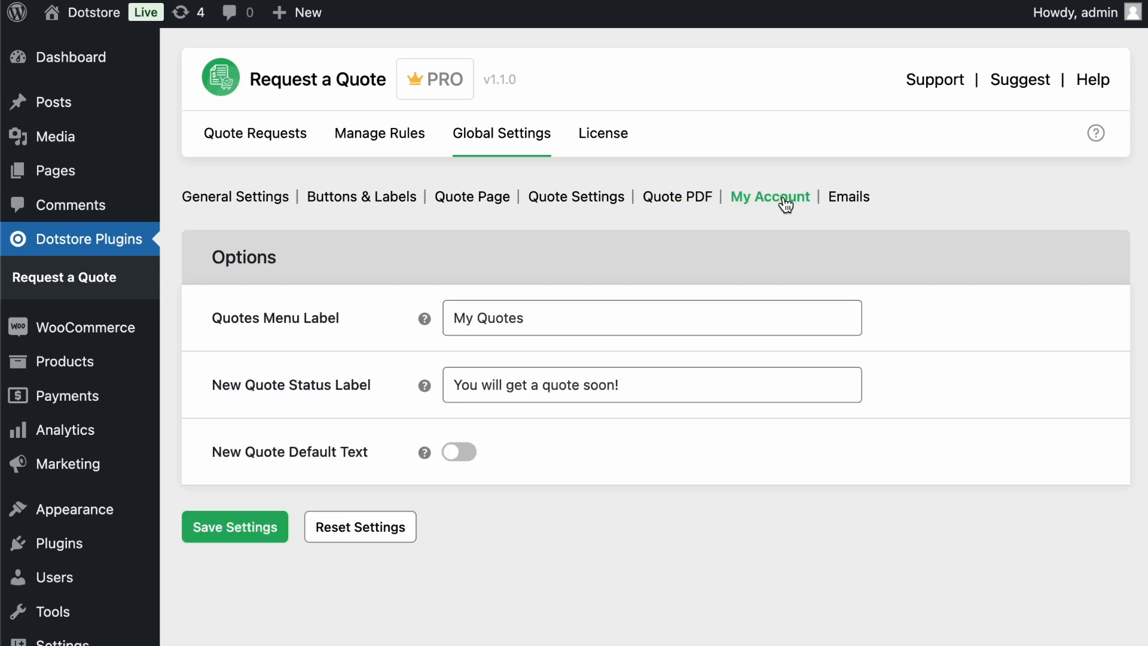
{"action": "left_click", "coordinate": [725, 300]}
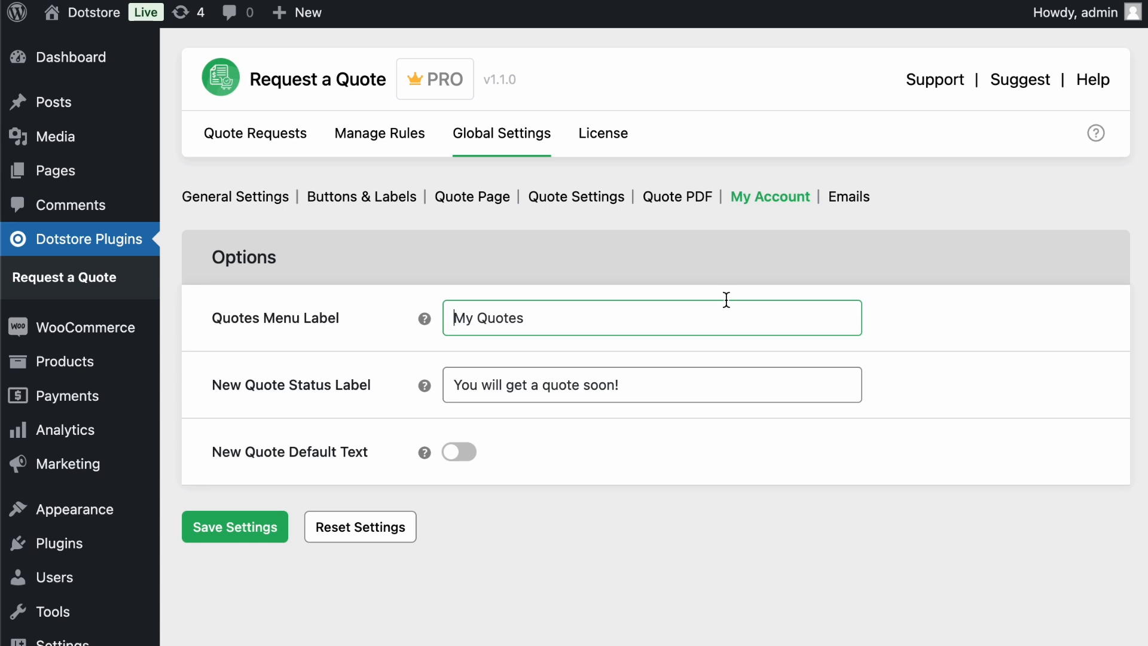
Step: Review the plugin's list of email notifications for the admin and customers
{"action": "left_click", "coordinate": [852, 199]}
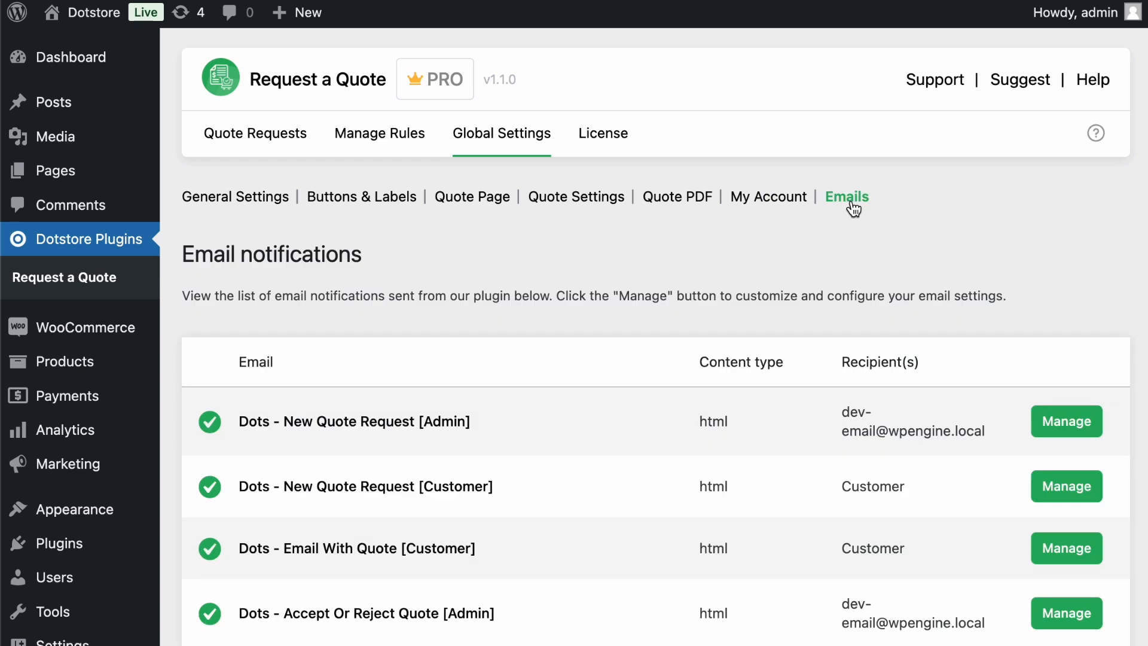
{"action": "scroll", "coordinate": [859, 266], "scroll_direction": "down", "scroll_amount": 1}
{"action": "scroll", "coordinate": [859, 263], "scroll_direction": "down", "scroll_amount": 2}
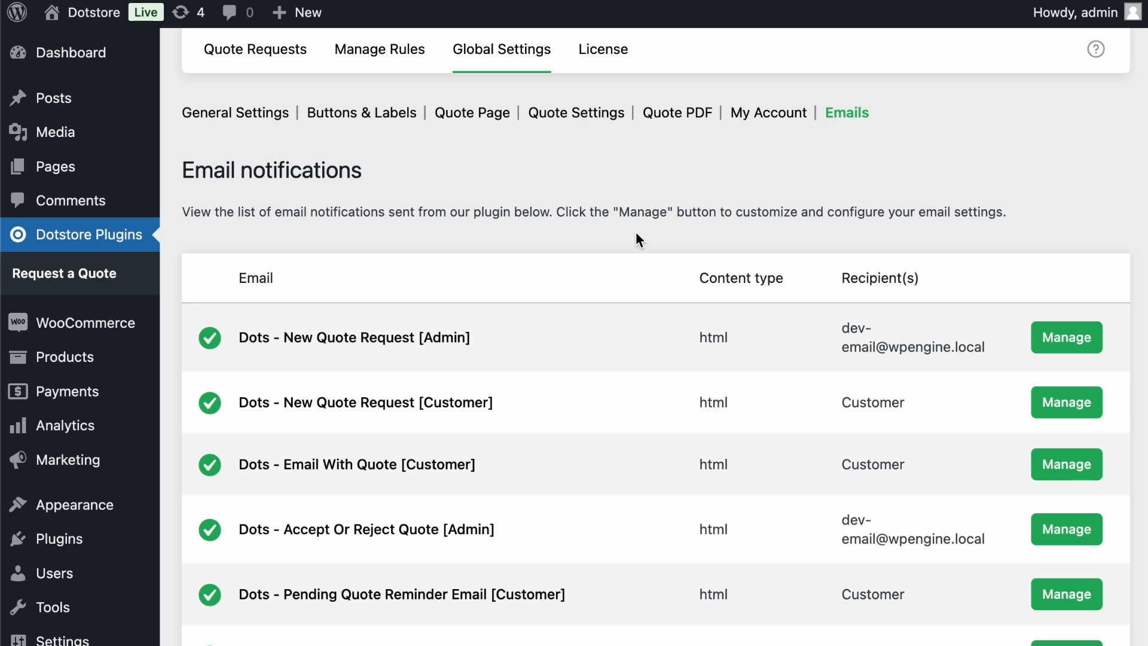
{"action": "scroll", "coordinate": [637, 234], "scroll_direction": "down", "scroll_amount": 2}
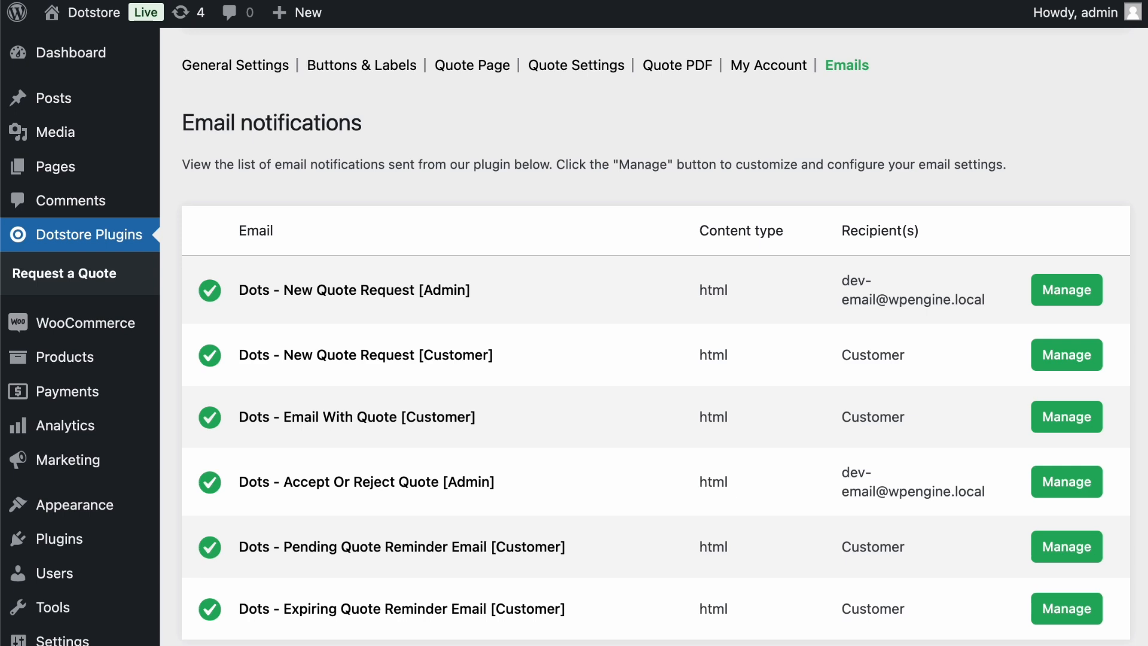
{"action": "scroll", "coordinate": [798, 191], "scroll_direction": "up", "scroll_amount": 3}
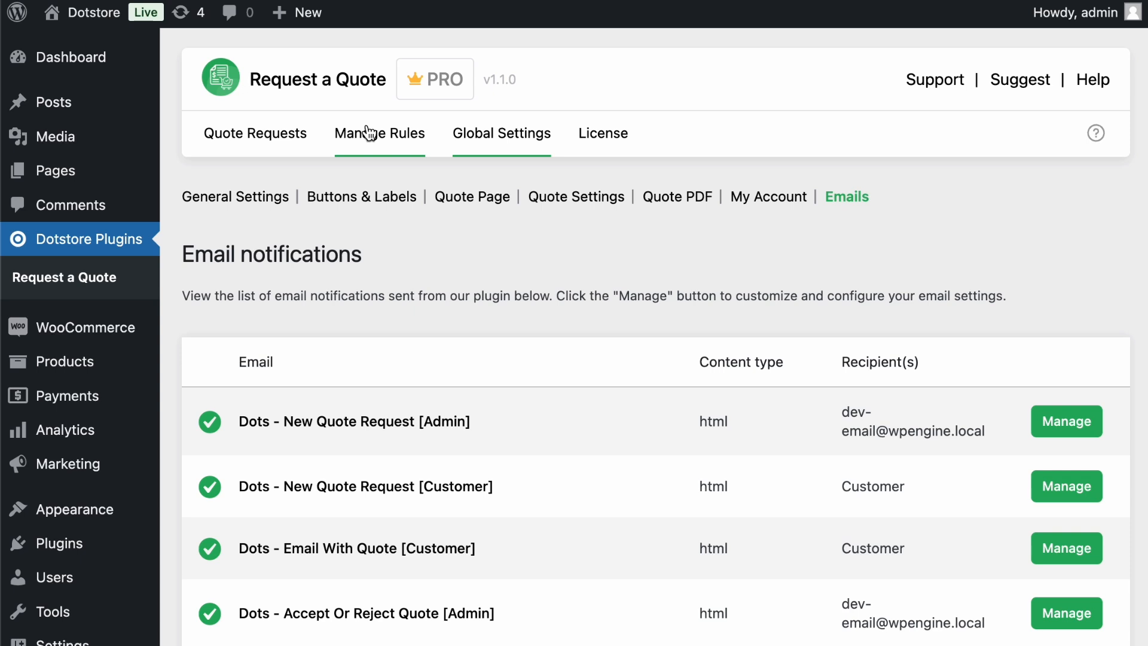
Step: Open the existing "All products" quote rule for editing
{"action": "left_click", "coordinate": [367, 133]}
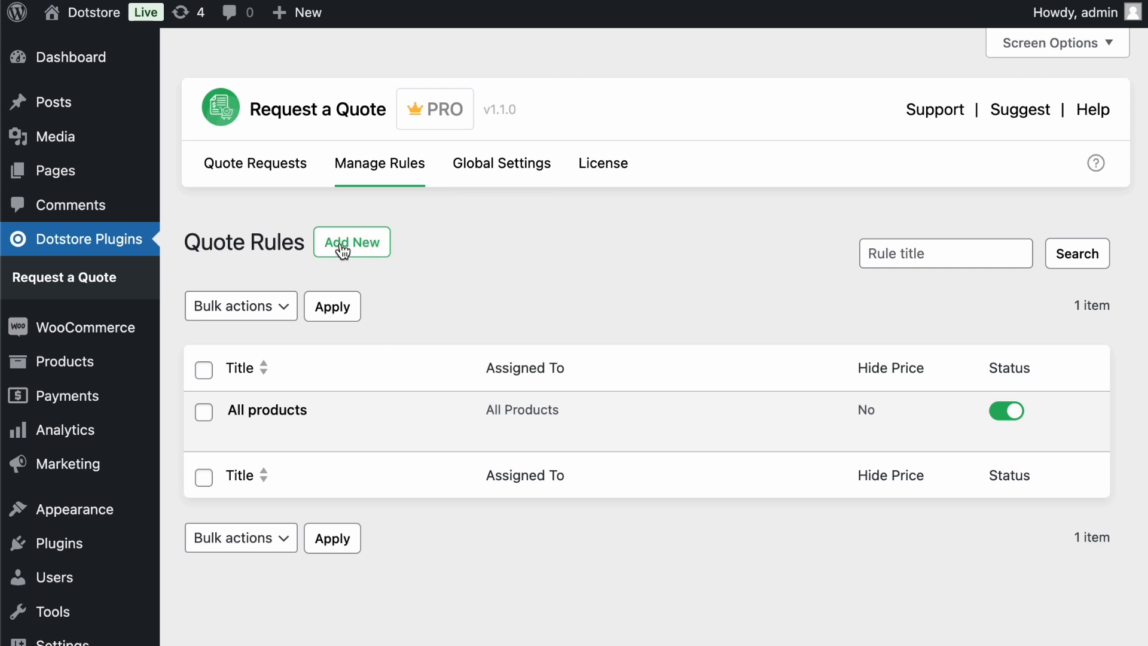
{"action": "mouse_move", "coordinate": [304, 410]}
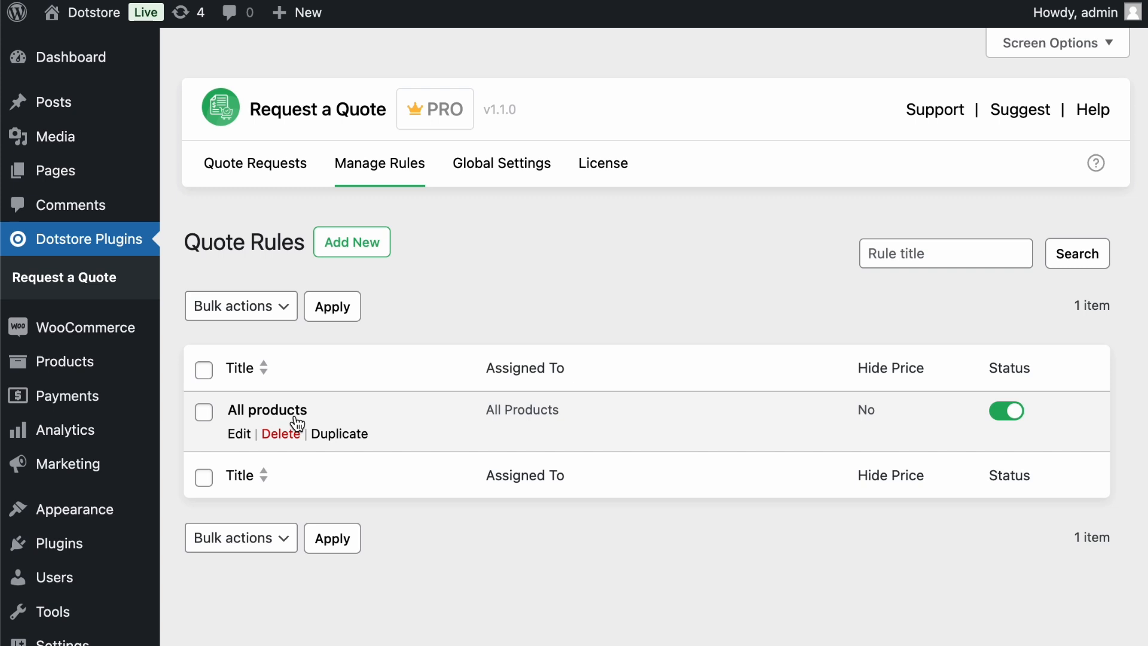
{"action": "left_click", "coordinate": [262, 413]}
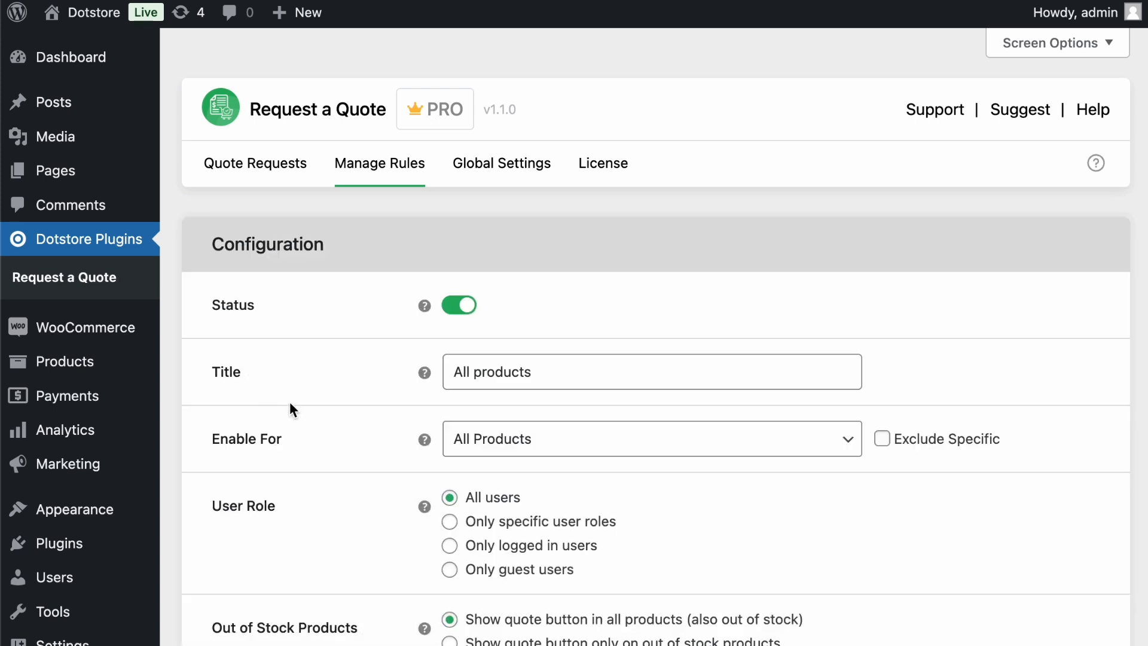
Step: Examine the quote rule's title and the product scope options offered under Enable For, keeping All Products
{"action": "scroll", "coordinate": [290, 407], "scroll_direction": "down", "scroll_amount": 2}
{"action": "scroll", "coordinate": [290, 403], "scroll_direction": "down", "scroll_amount": 3}
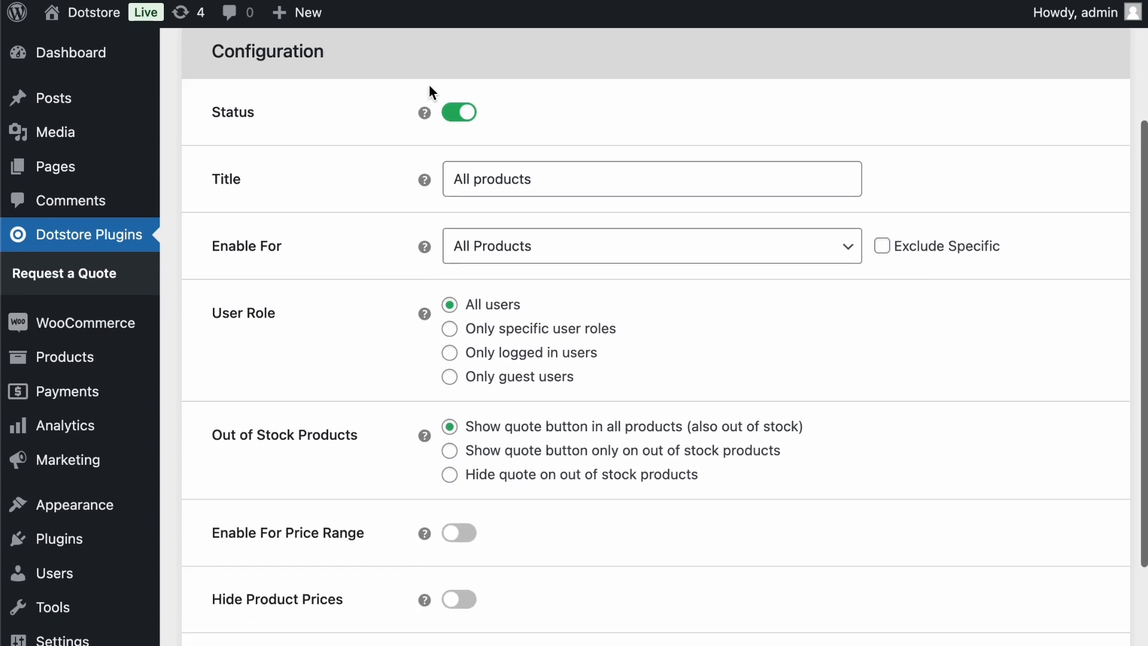
{"action": "left_click", "coordinate": [512, 171]}
{"action": "left_click", "coordinate": [593, 182]}
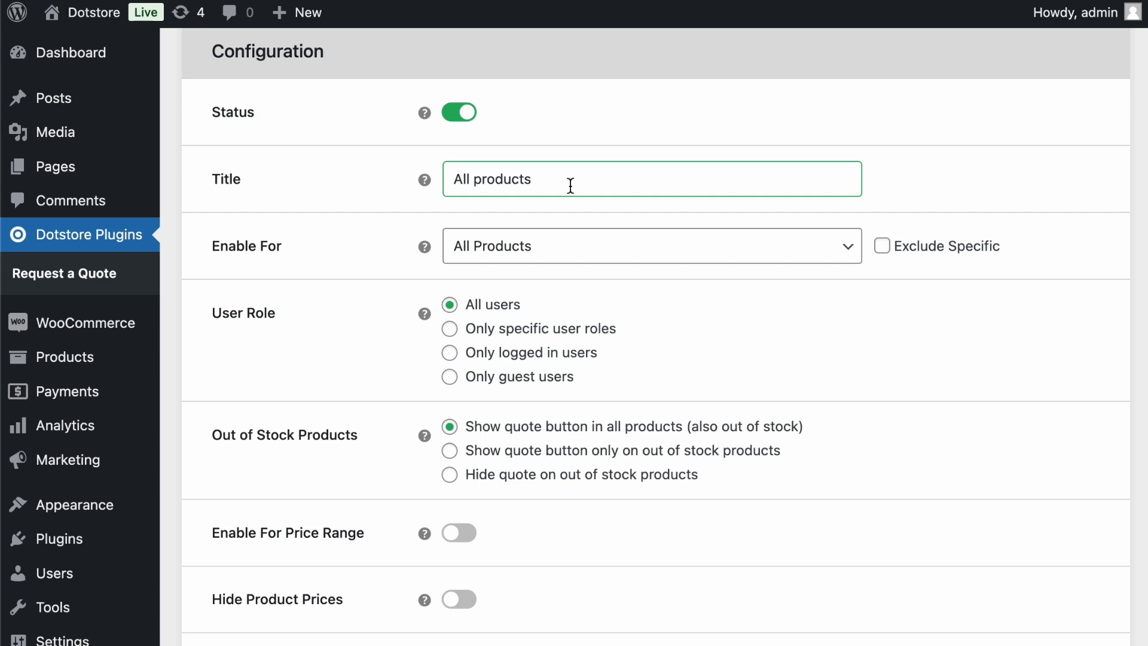
{"action": "left_click", "coordinate": [486, 246]}
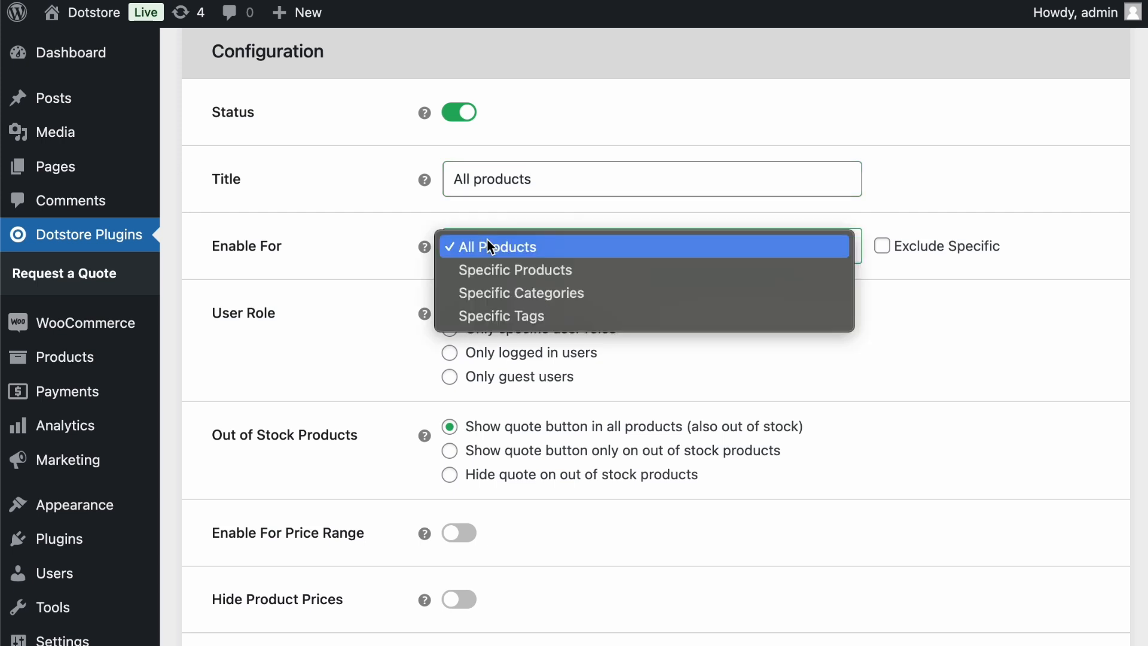
{"action": "left_click", "coordinate": [384, 256]}
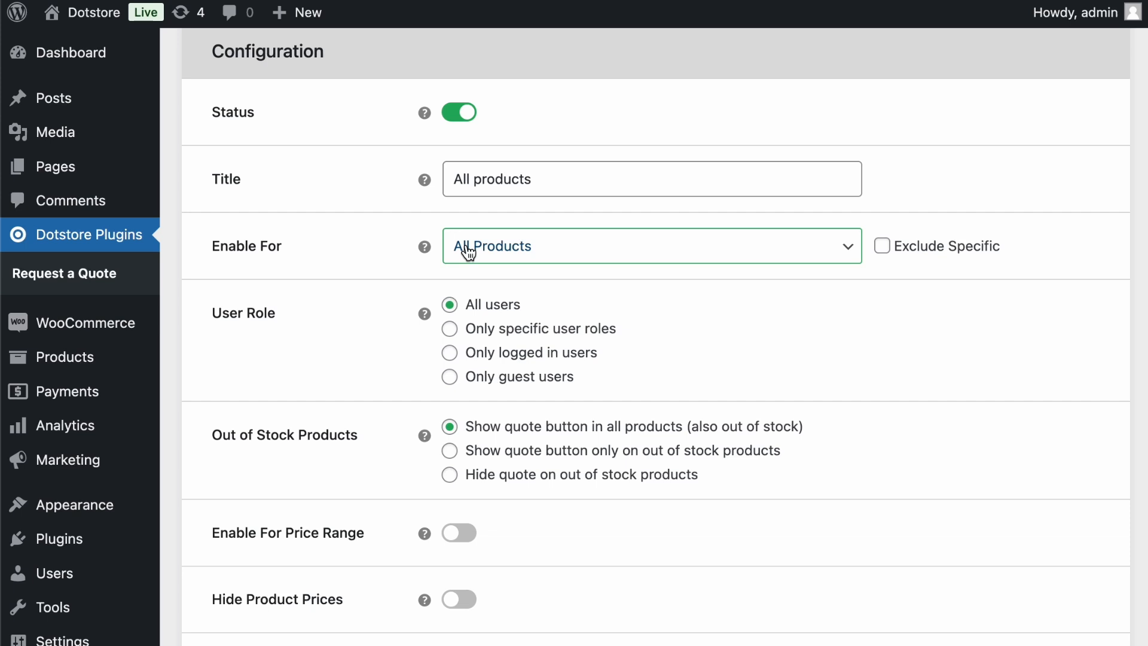
{"action": "left_click", "coordinate": [469, 252]}
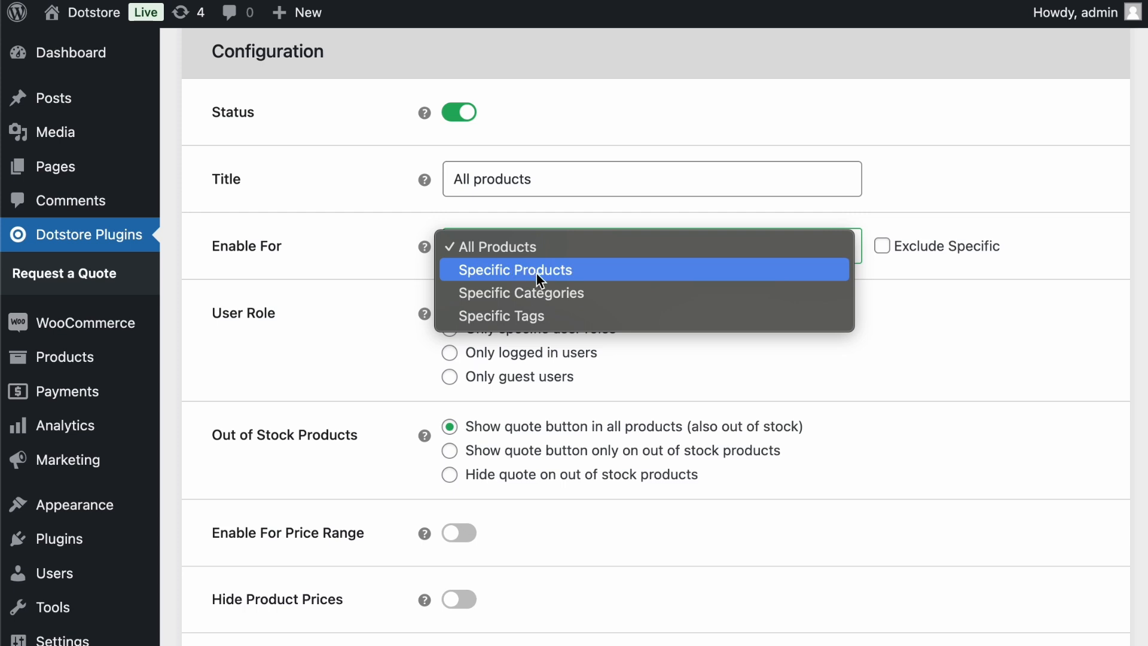
{"action": "left_click", "coordinate": [379, 278]}
Step: Turn on Hide Product Prices for the quote rule and leave its price label empty
{"action": "scroll", "coordinate": [379, 278], "scroll_direction": "down", "scroll_amount": 1}
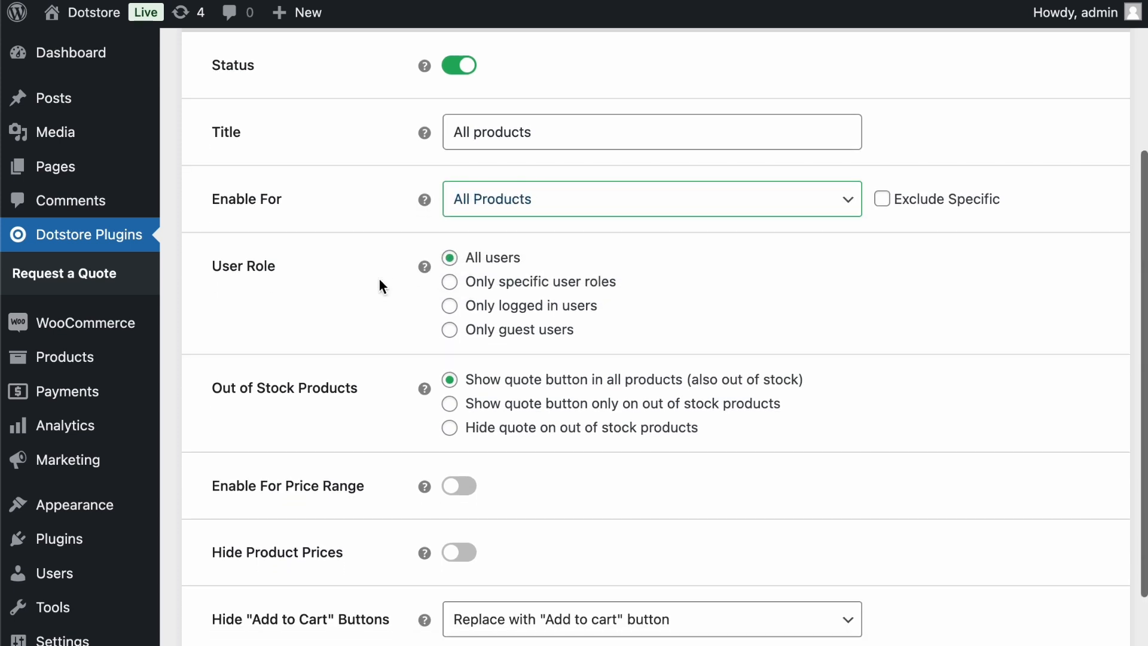
{"action": "scroll", "coordinate": [482, 222], "scroll_direction": "down", "scroll_amount": 2}
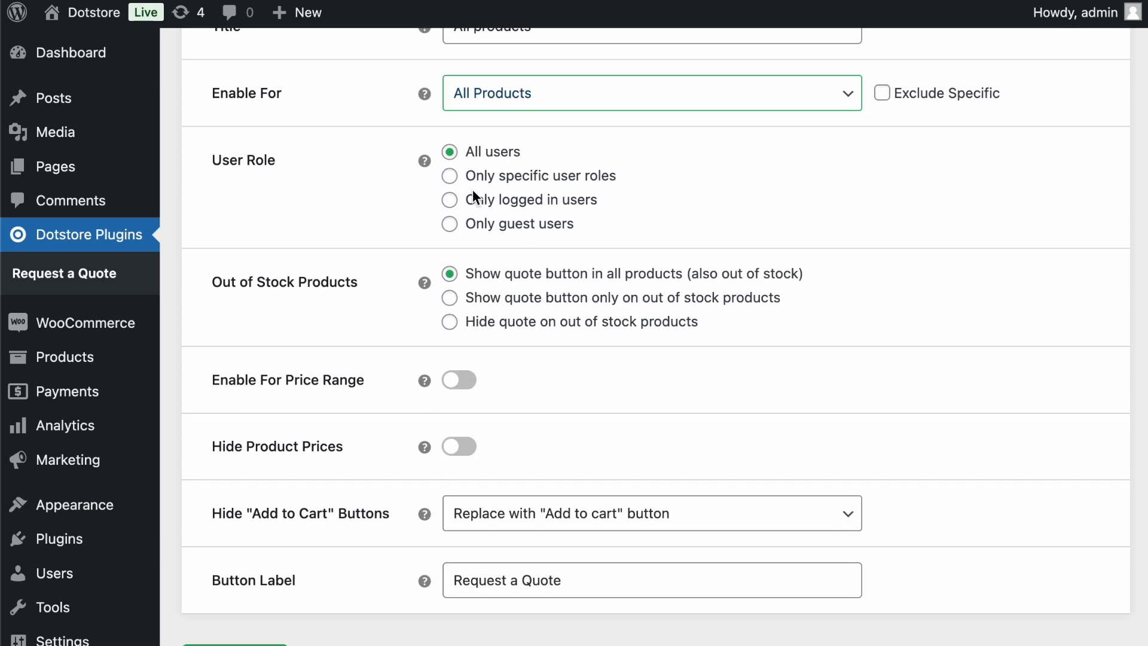
{"action": "scroll", "coordinate": [546, 293], "scroll_direction": "down", "scroll_amount": 1}
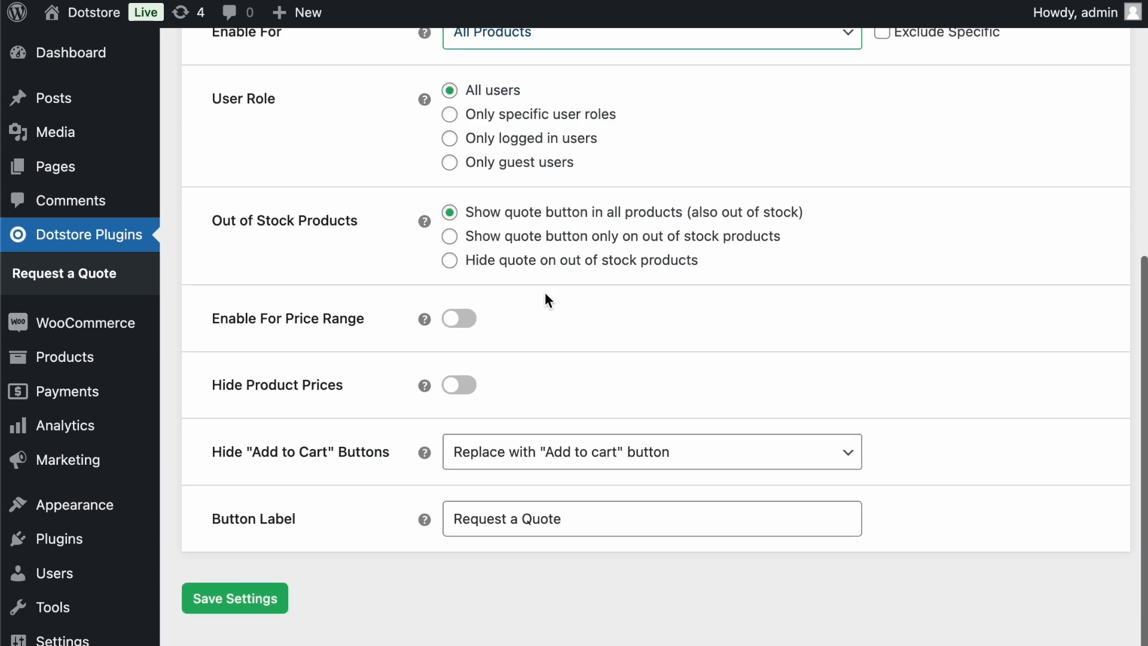
{"action": "left_click", "coordinate": [508, 453]}
{"action": "left_click", "coordinate": [338, 457]}
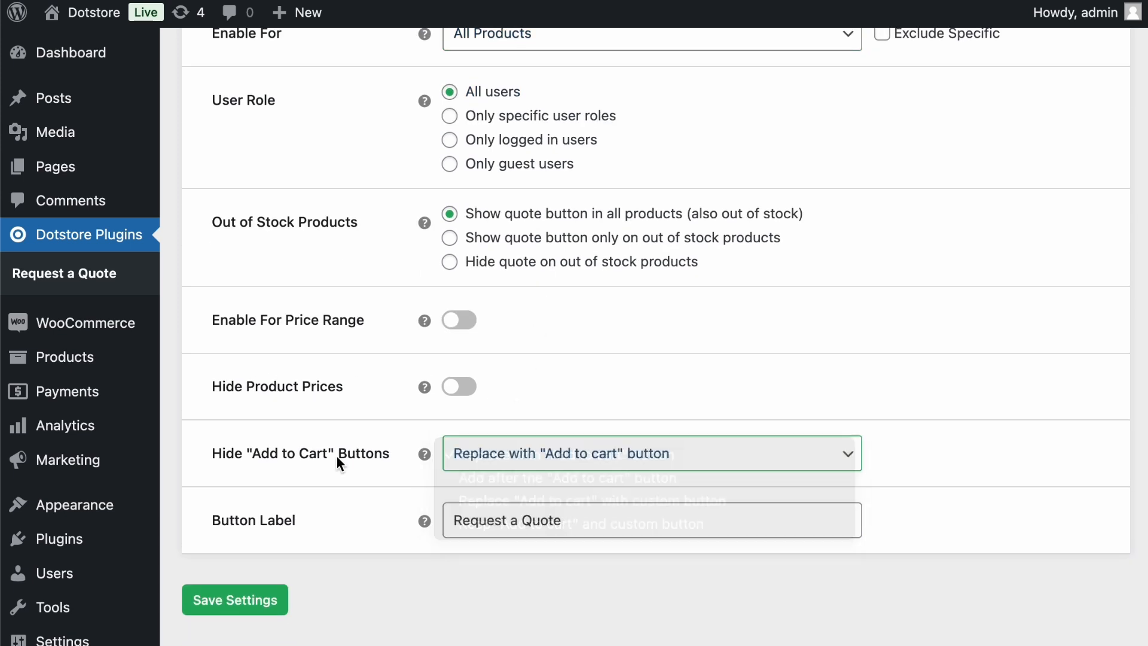
{"action": "left_click", "coordinate": [461, 387]}
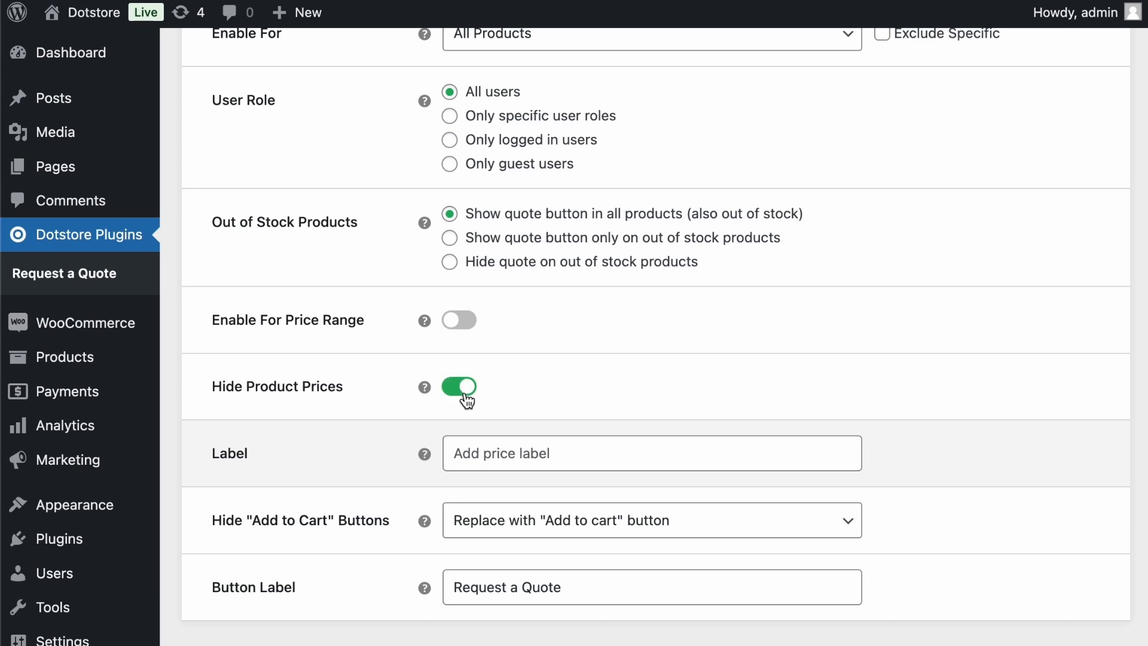
{"action": "scroll", "coordinate": [416, 422], "scroll_direction": "down", "scroll_amount": 1}
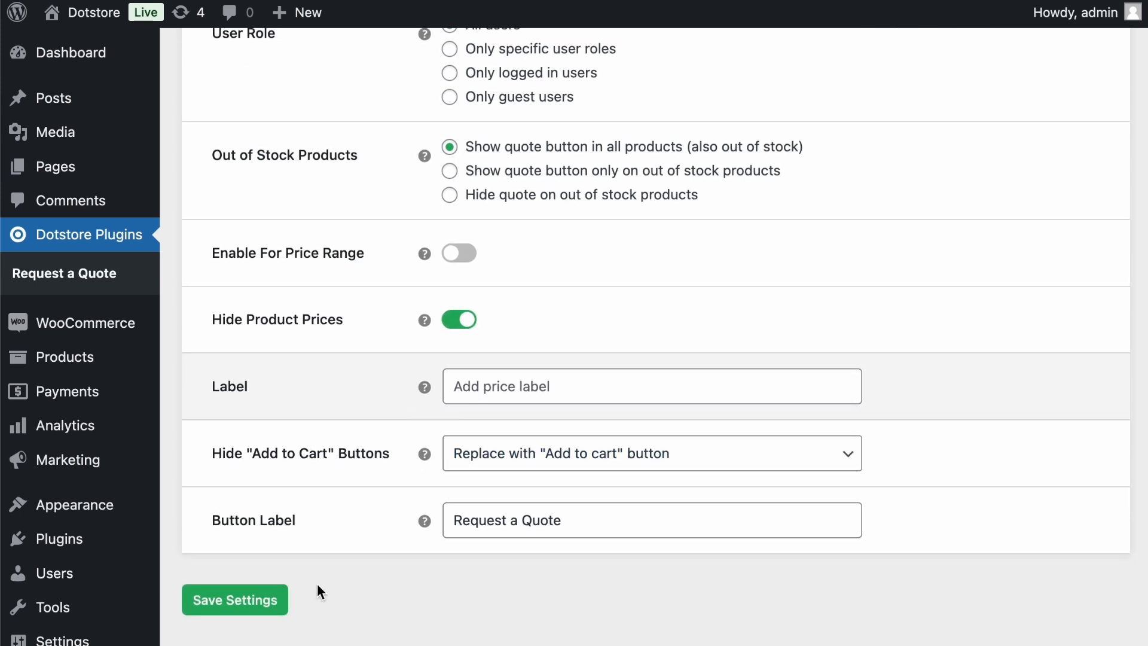
{"action": "left_click", "coordinate": [549, 380]}
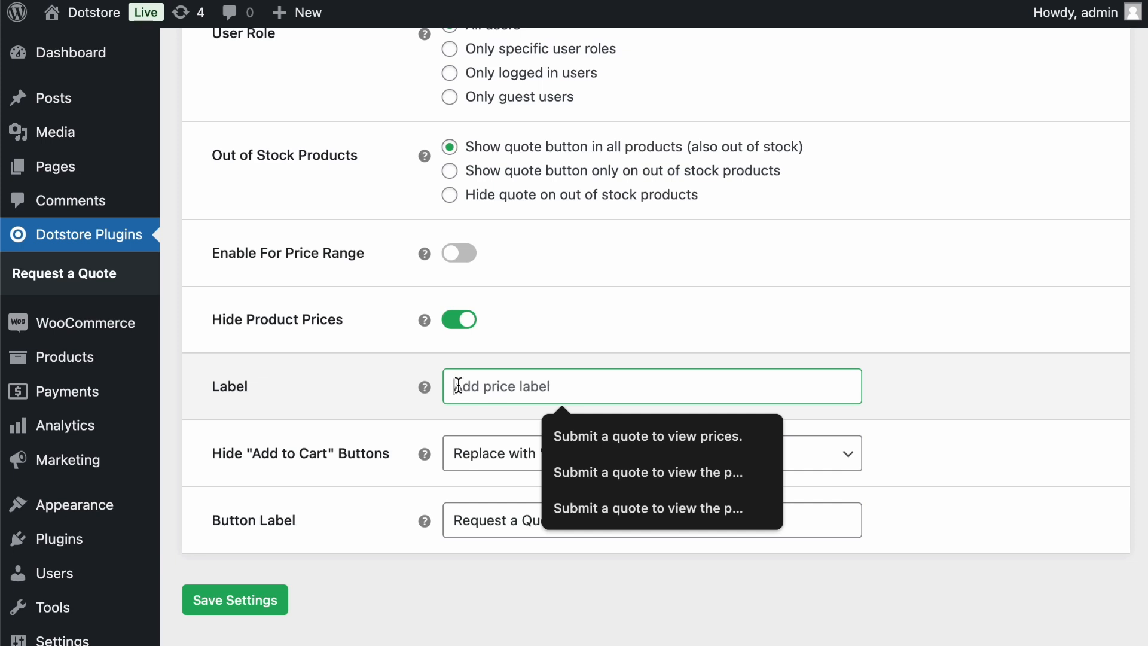
{"action": "left_click", "coordinate": [387, 401]}
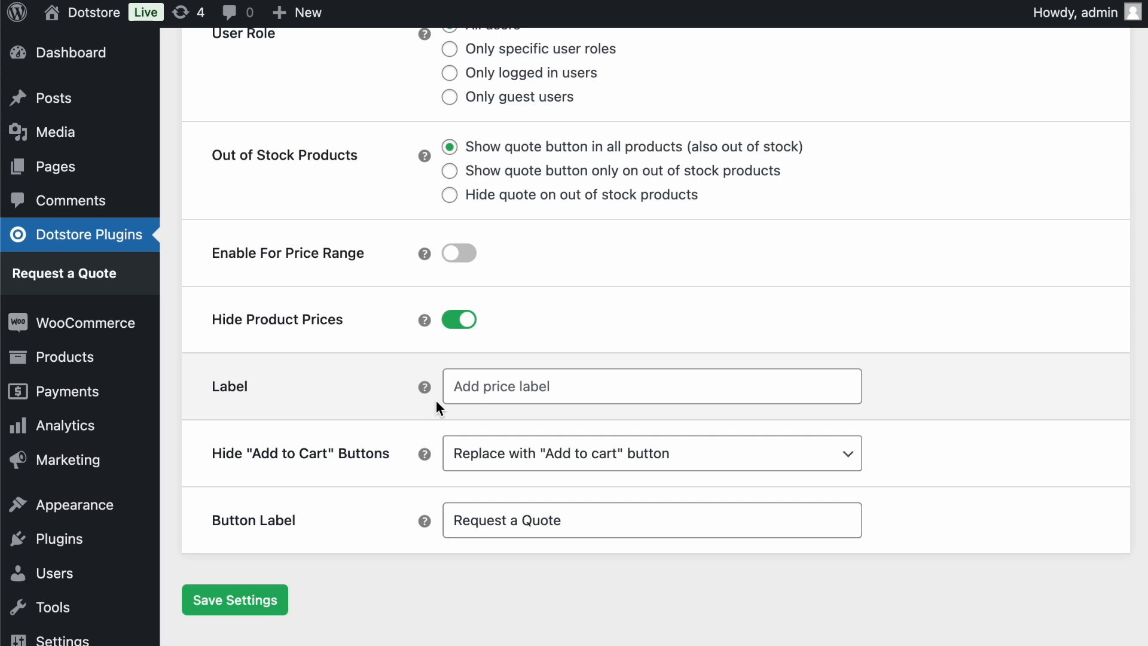
Step: Check the Hide "Add to Cart" Buttons options, keep Replace with "Add to cart" button, and save the rule's settings
{"action": "left_click", "coordinate": [472, 457]}
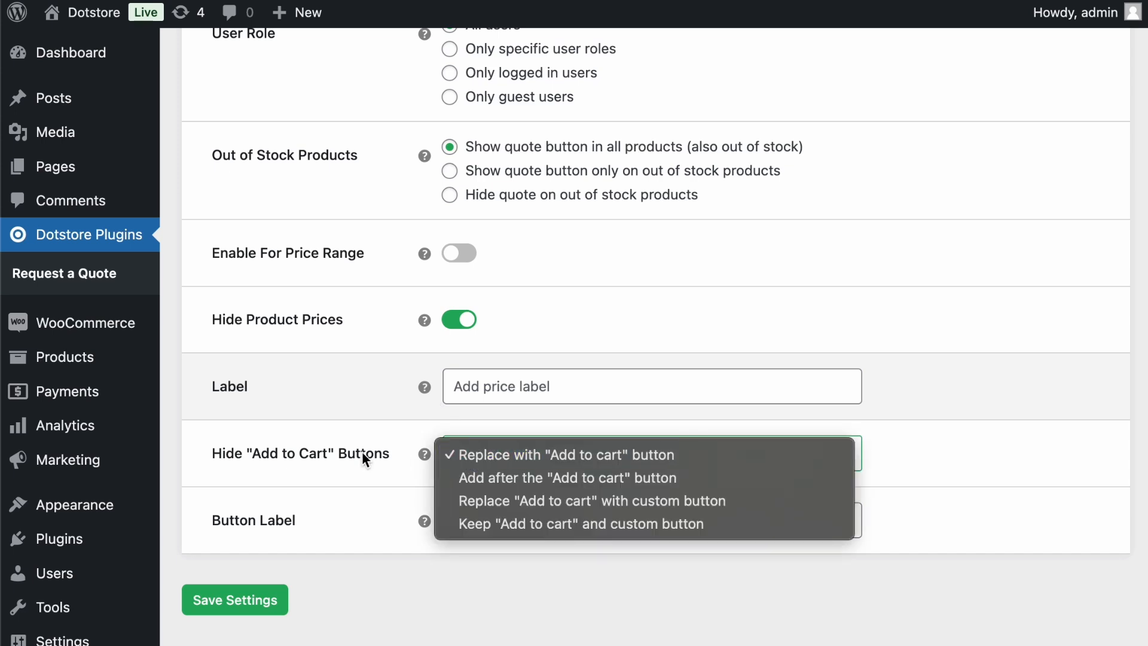
{"action": "left_click", "coordinate": [362, 451]}
{"action": "left_click", "coordinate": [476, 459]}
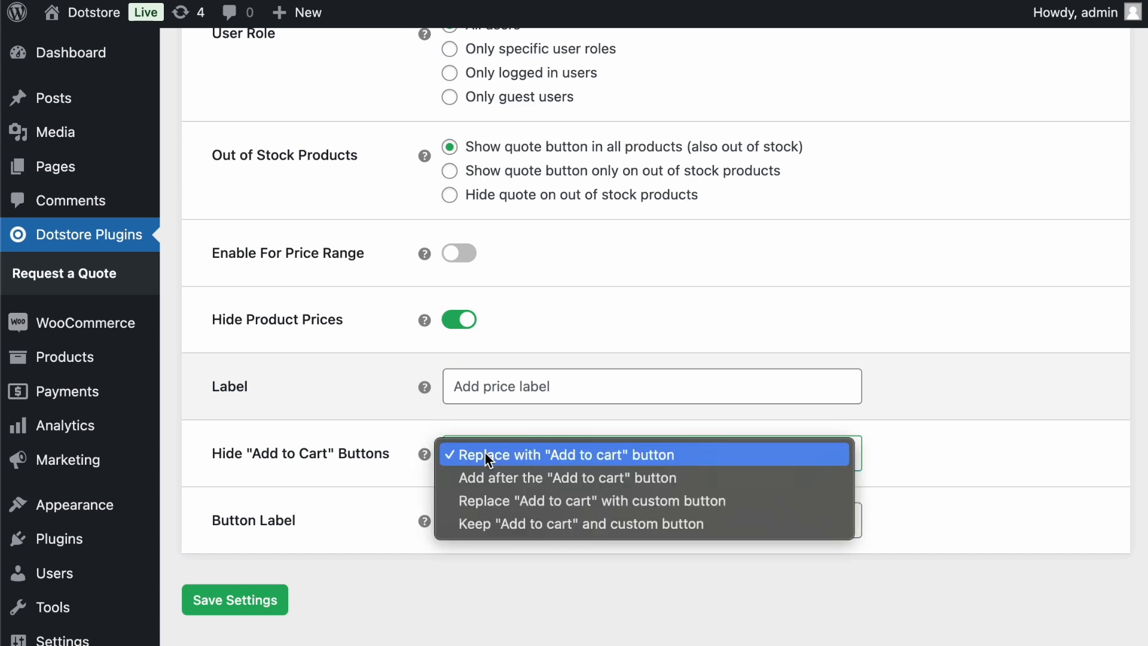
{"action": "left_click", "coordinate": [378, 457]}
{"action": "left_click", "coordinate": [562, 459]}
{"action": "left_click", "coordinate": [329, 451]}
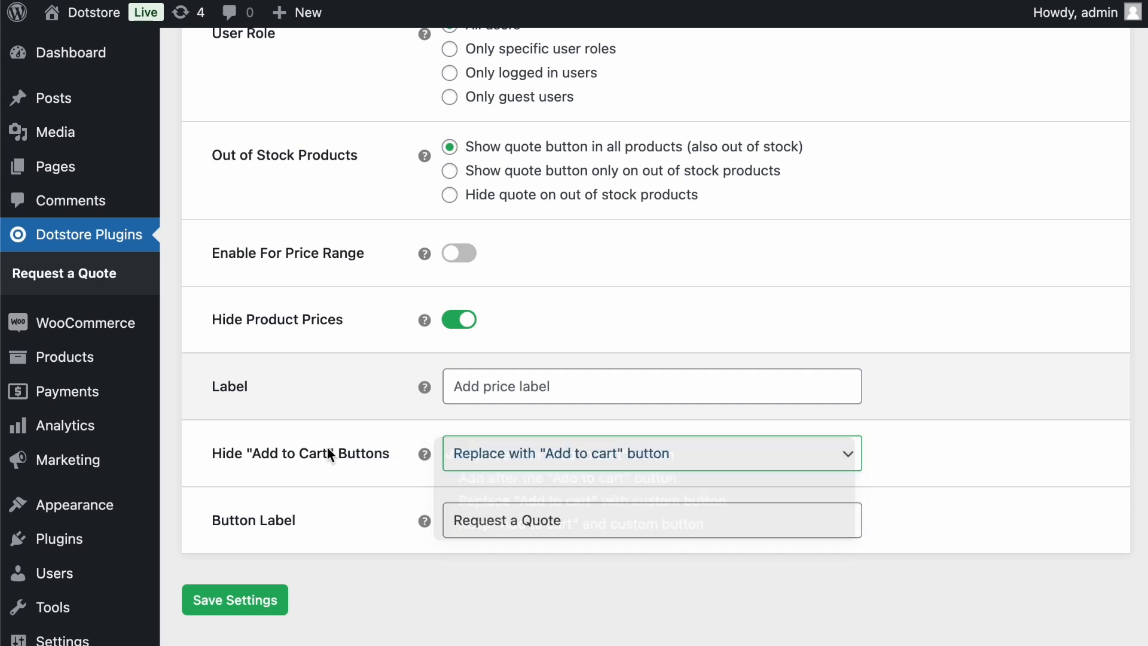
{"action": "left_click", "coordinate": [494, 458]}
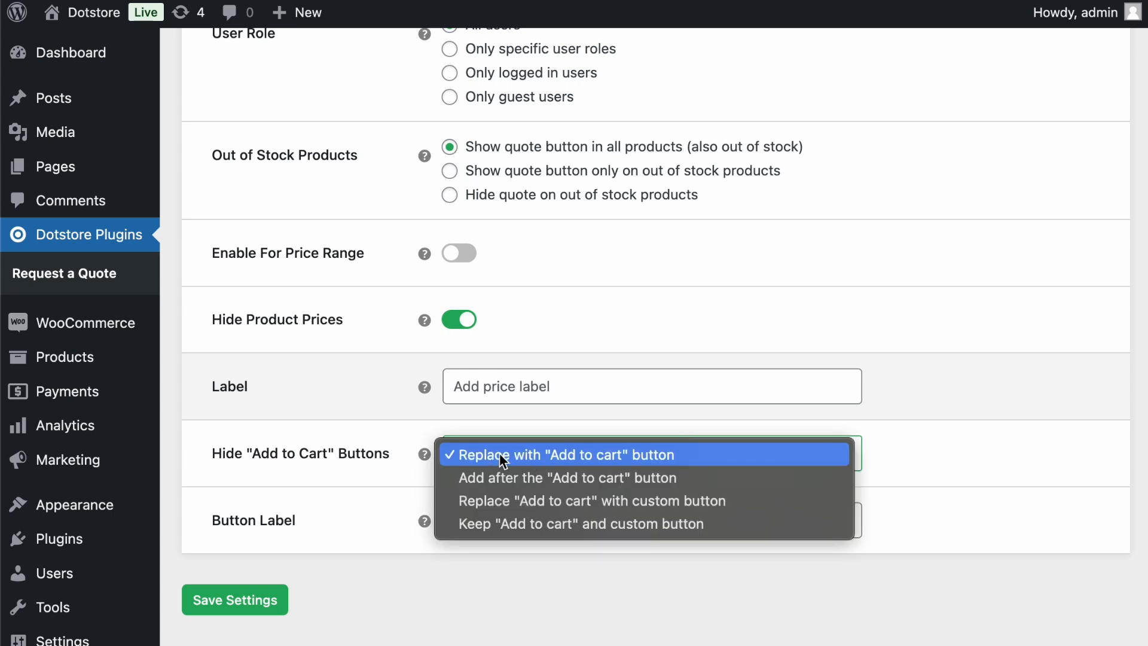
{"action": "left_click", "coordinate": [378, 483]}
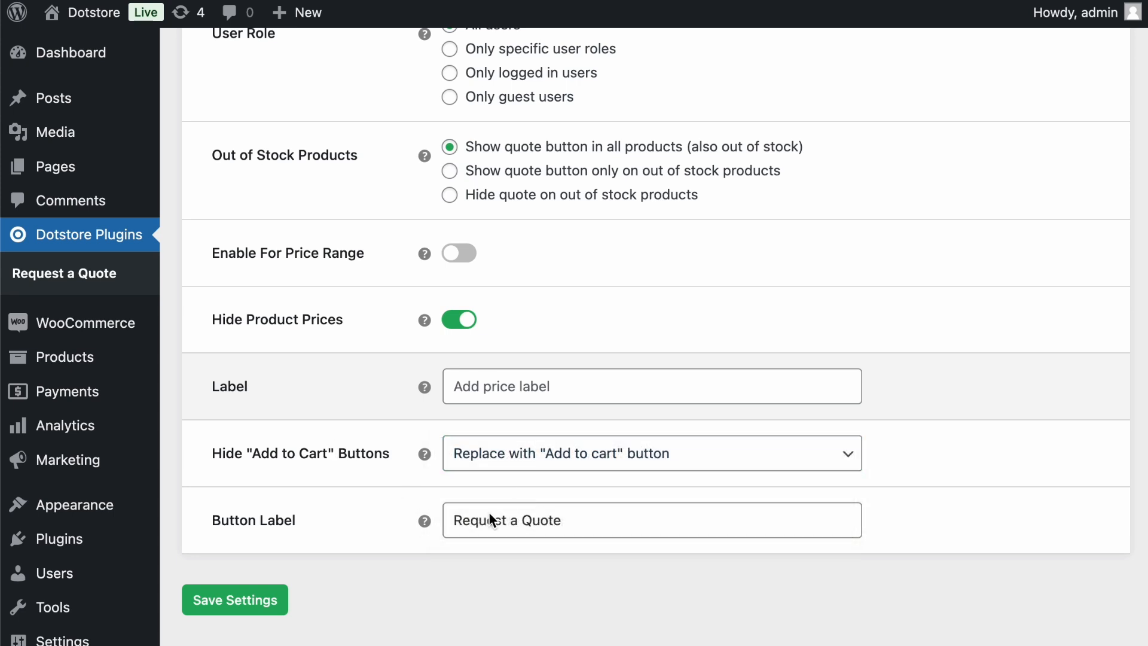
{"action": "left_click", "coordinate": [281, 600]}
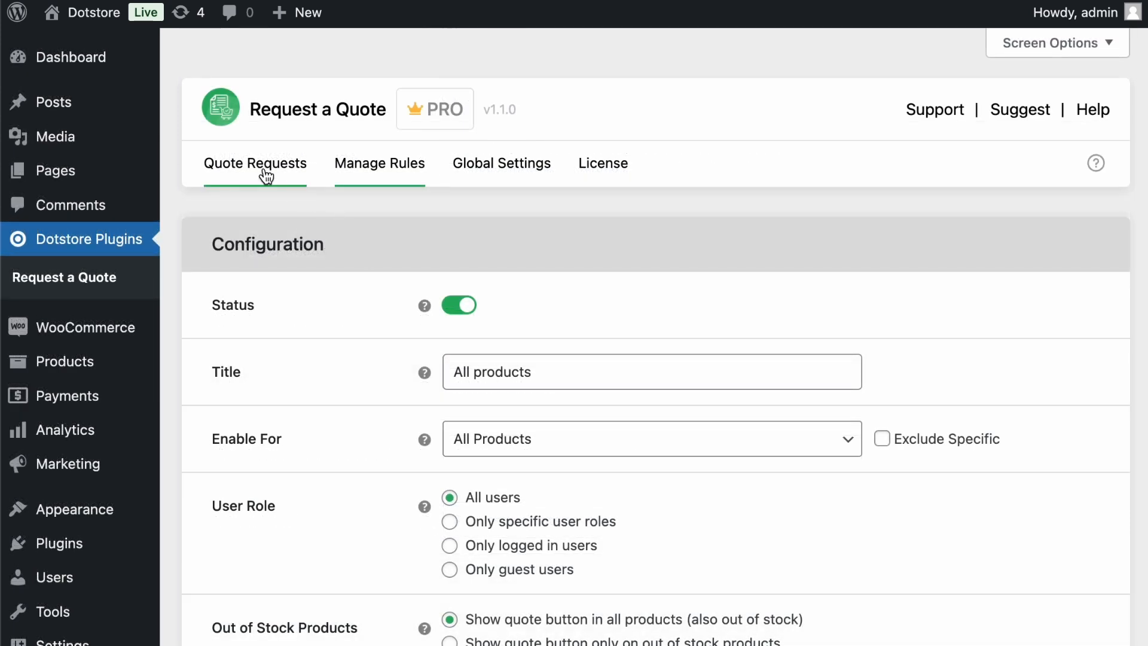
Step: Open the pending request from the Quote Requests list and review its customer details, sending options and quote items
{"action": "left_click", "coordinate": [291, 177]}
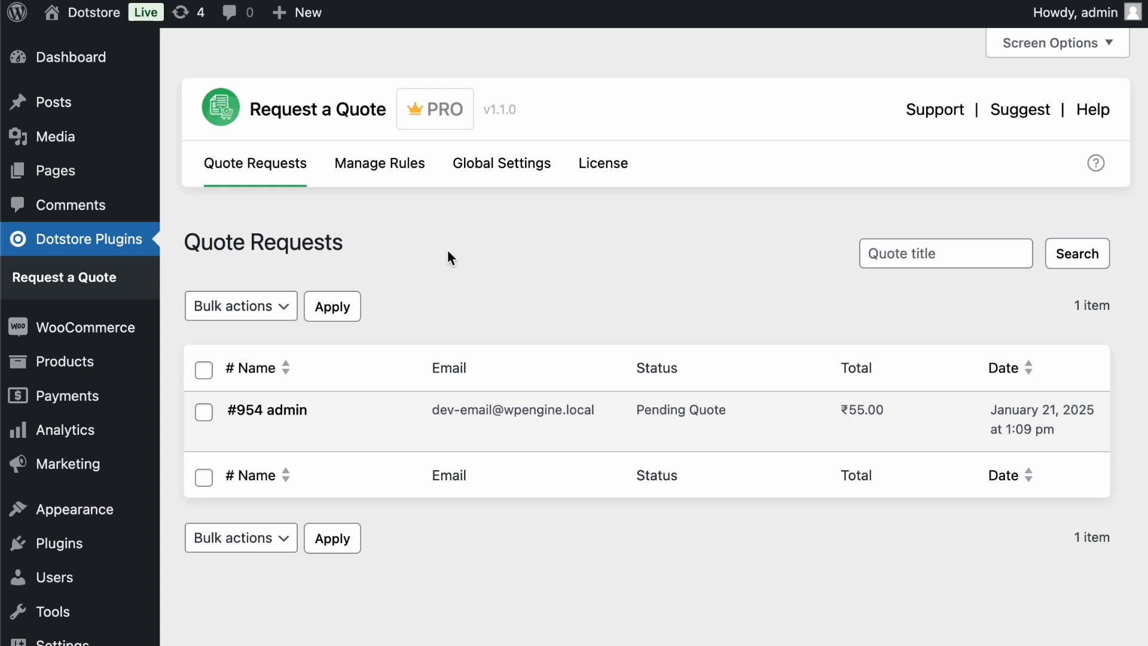
{"action": "left_click", "coordinate": [294, 415]}
{"action": "scroll", "coordinate": [450, 412], "scroll_direction": "down", "scroll_amount": 1}
{"action": "scroll", "coordinate": [290, 188], "scroll_direction": "up", "scroll_amount": 1}
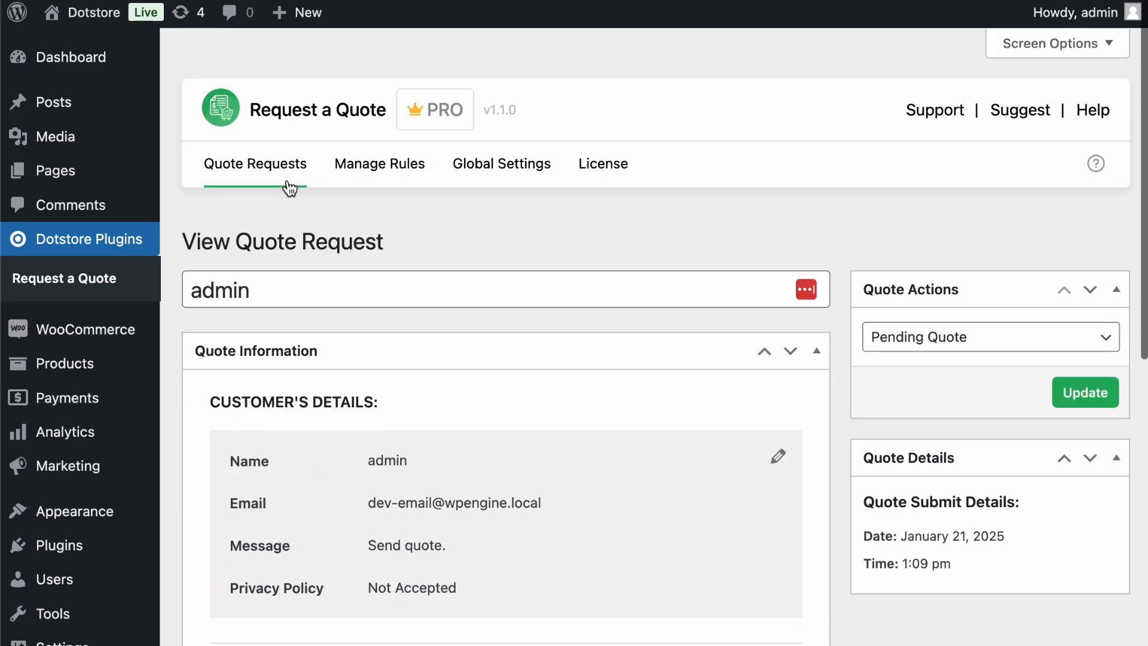
{"action": "scroll", "coordinate": [334, 436], "scroll_direction": "down", "scroll_amount": 10}
{"action": "scroll", "coordinate": [564, 422], "scroll_direction": "up", "scroll_amount": 8}
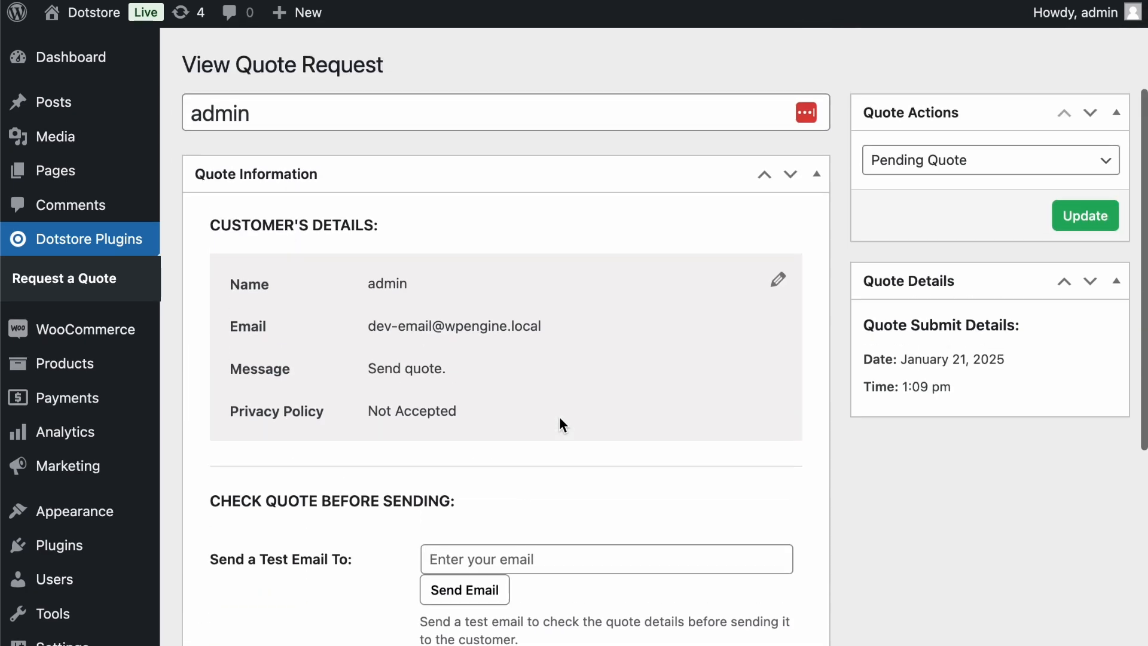
{"action": "scroll", "coordinate": [452, 462], "scroll_direction": "down", "scroll_amount": 9}
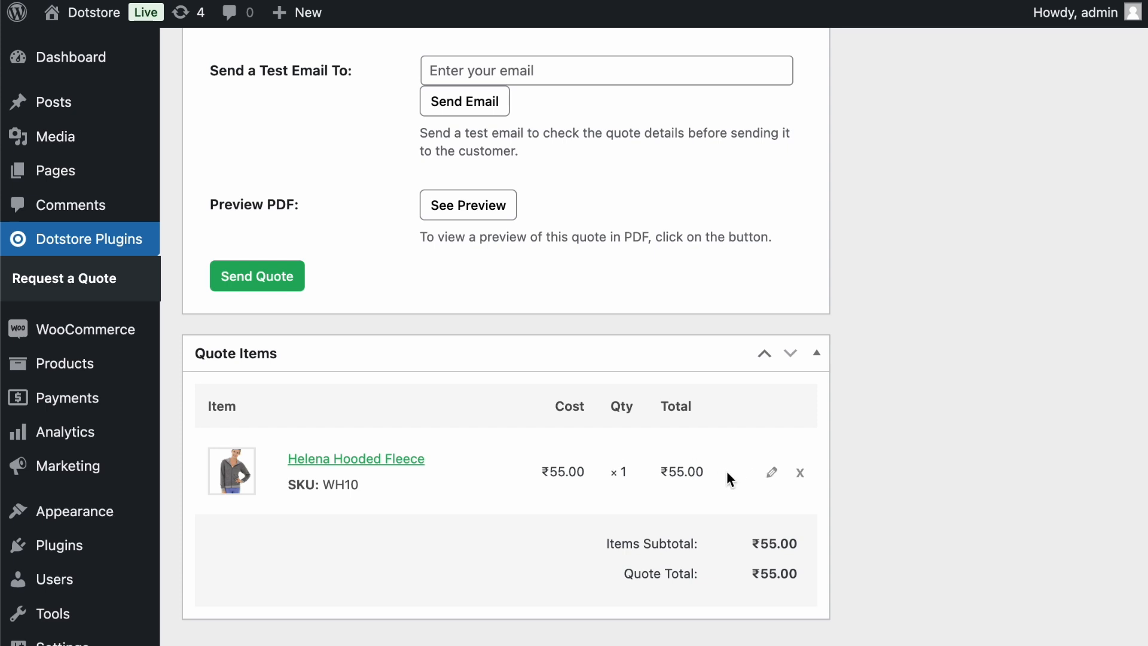
Step: Set the Helena Hooded Fleece item's total to 52 in the quote, save it and check the discount line
{"action": "left_click", "coordinate": [772, 475]}
{"action": "scroll", "coordinate": [771, 478], "scroll_direction": "down", "scroll_amount": 2}
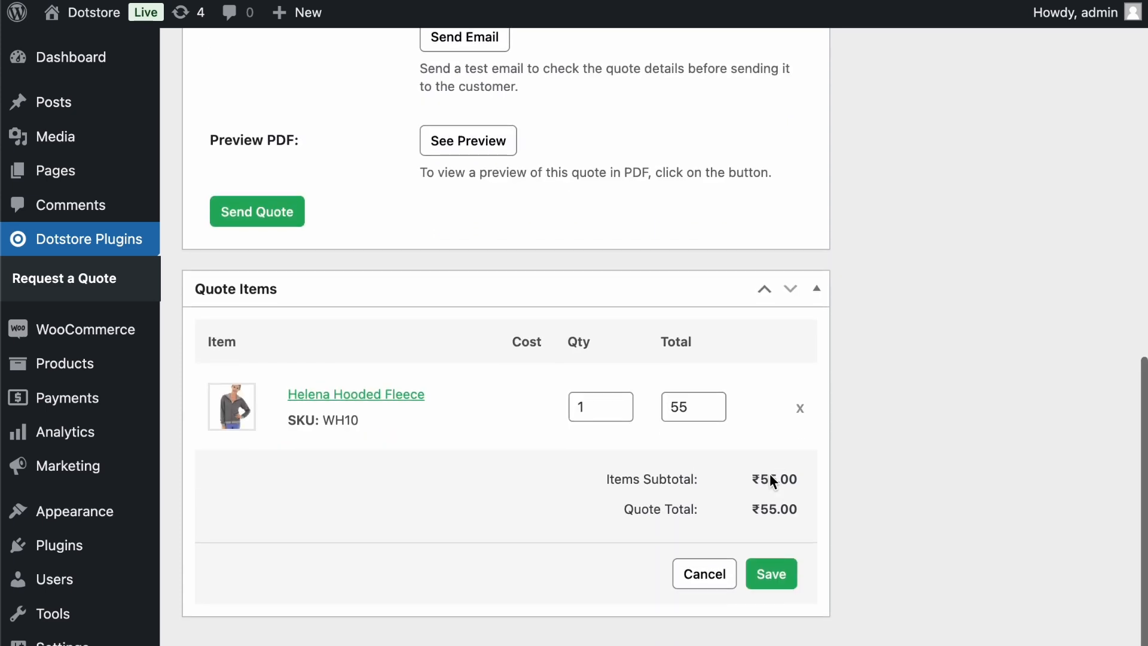
{"action": "left_click", "coordinate": [710, 416]}
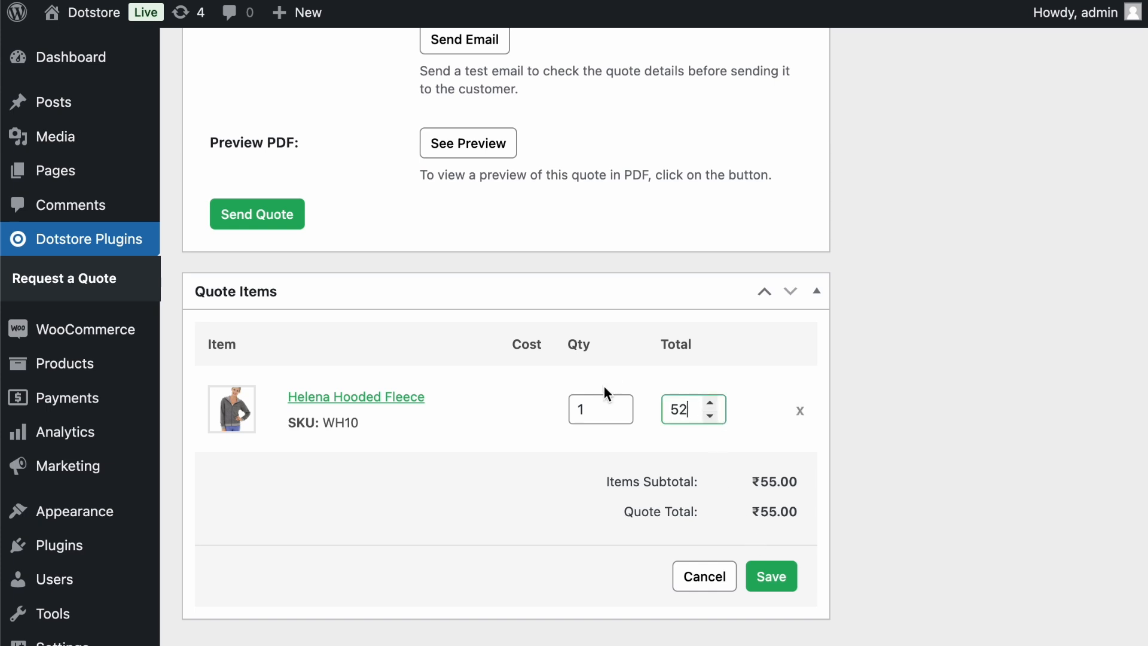
{"action": "left_click", "coordinate": [771, 576]}
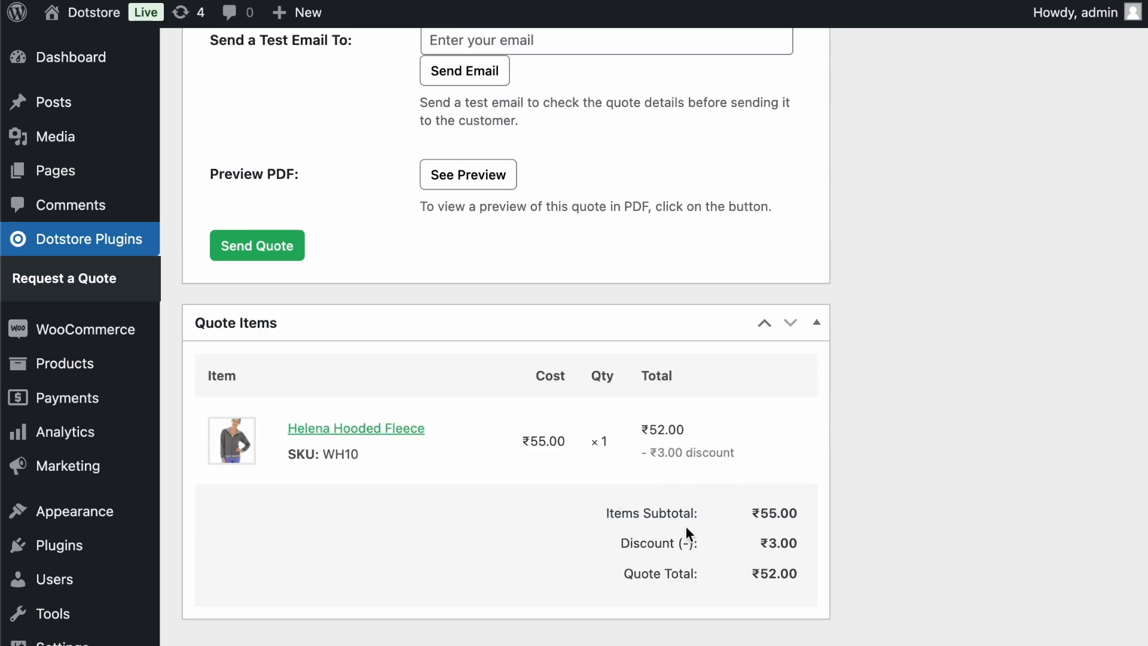
{"action": "double_click", "coordinate": [648, 541]}
{"action": "left_click_drag", "start_coordinate": [648, 542], "coordinate": [755, 546]}
{"action": "left_click", "coordinate": [755, 540]}
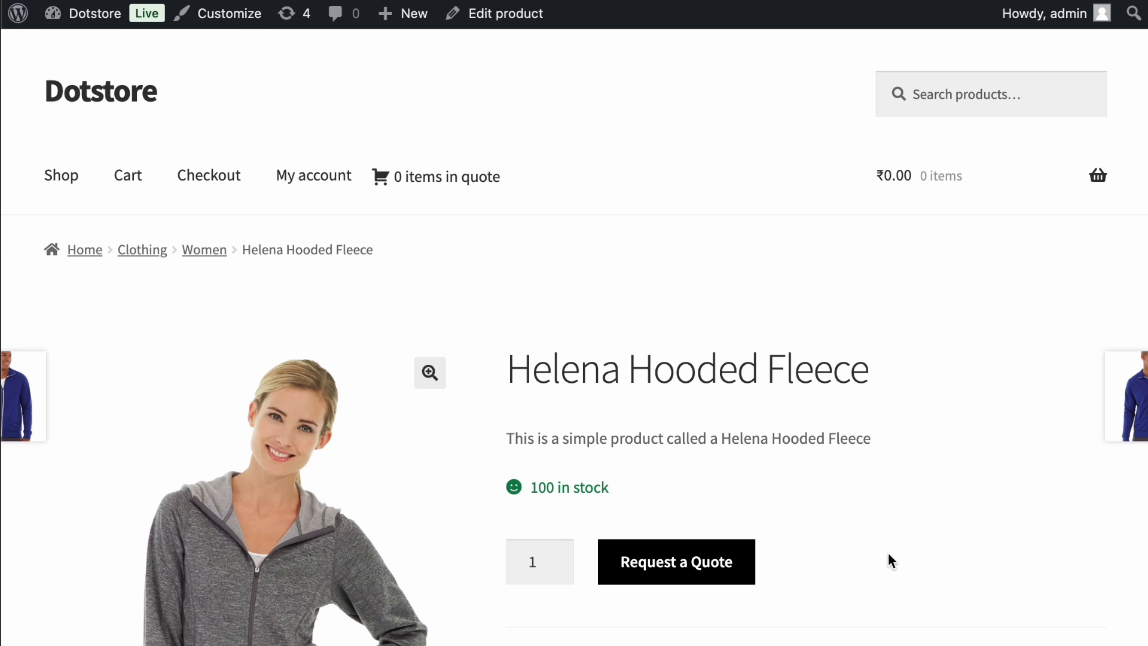
Step: Set the Helena Hooded Fleece quantity to 5 on its store page and add it to the quote list
{"action": "scroll", "coordinate": [888, 555], "scroll_direction": "down", "scroll_amount": 3}
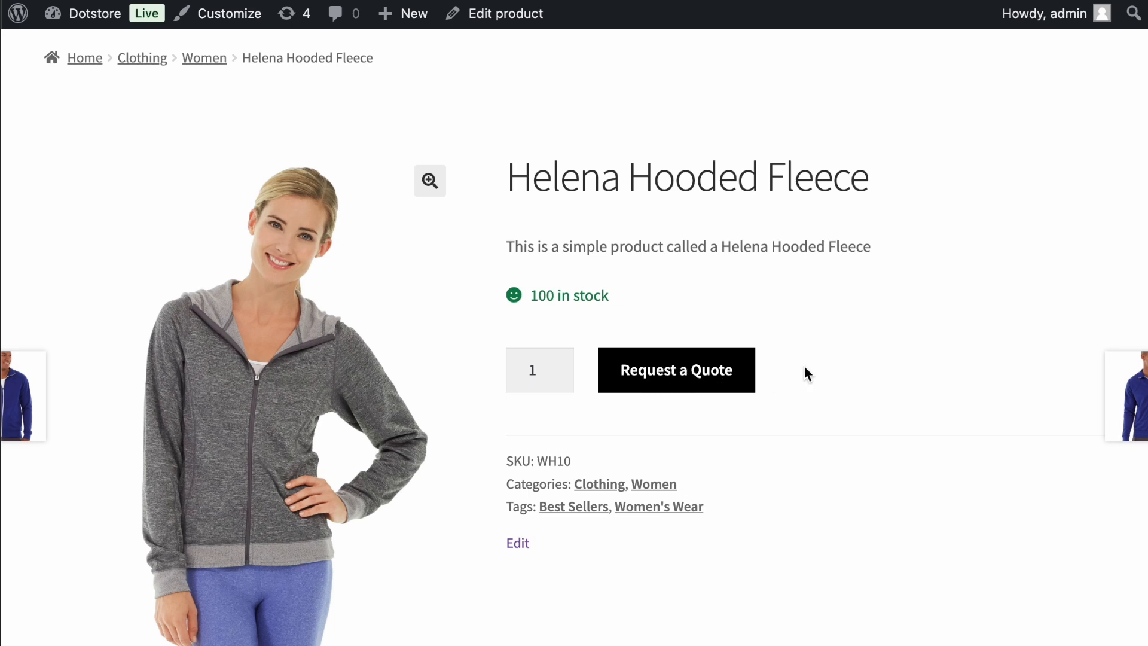
{"action": "left_click", "coordinate": [556, 363]}
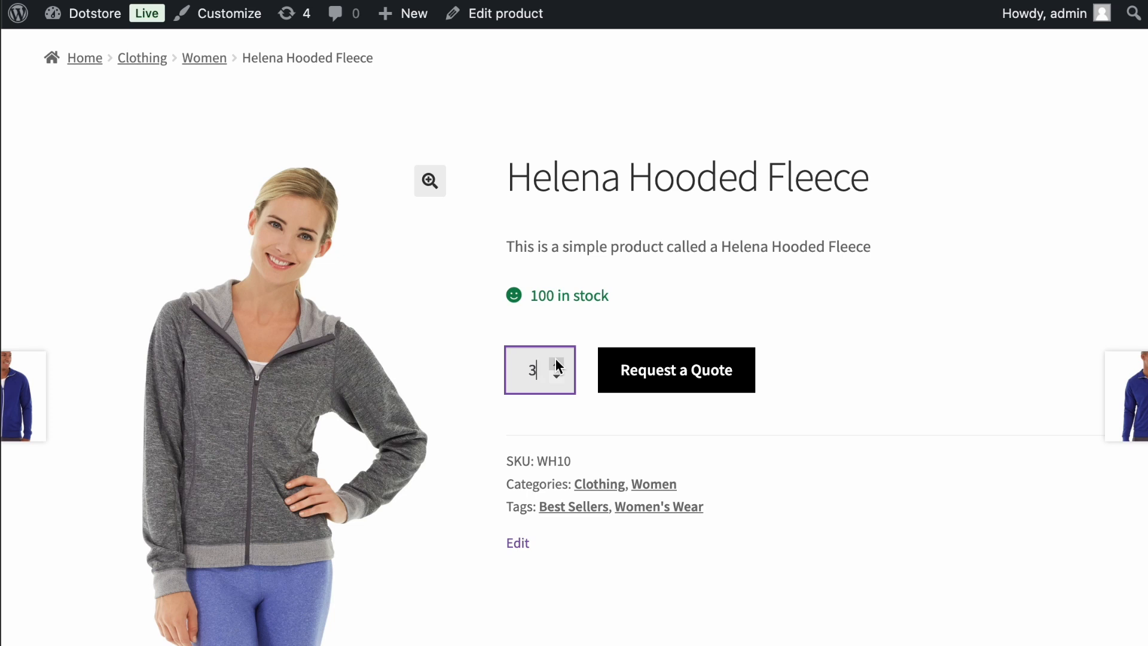
{"action": "left_click", "coordinate": [641, 278]}
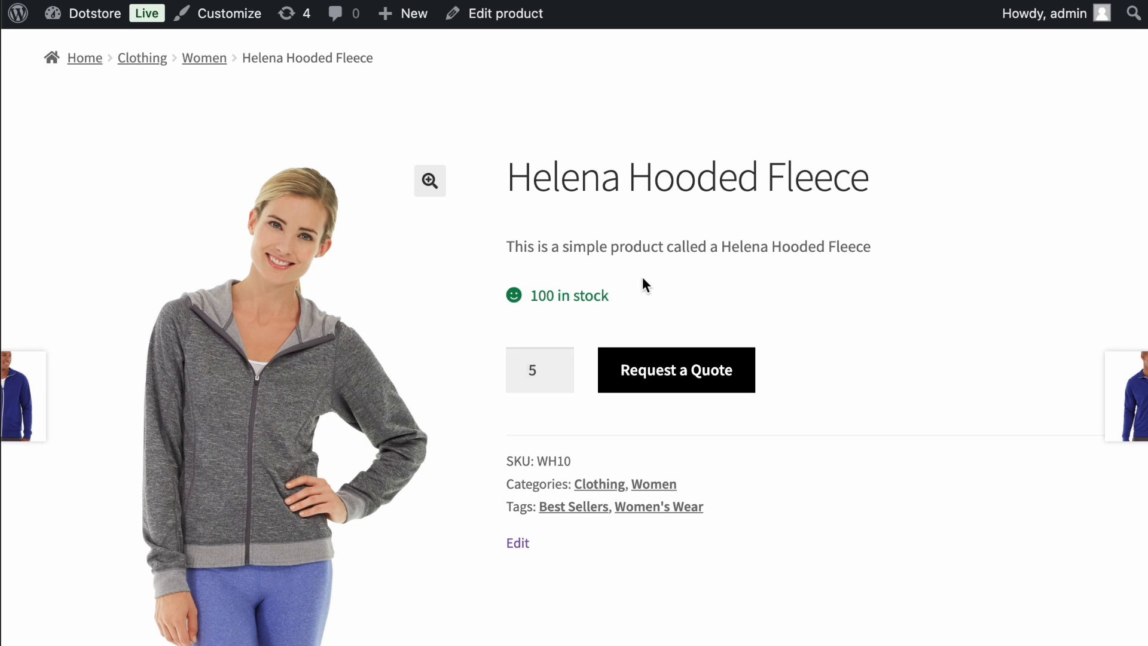
{"action": "scroll", "coordinate": [642, 277], "scroll_direction": "up", "scroll_amount": 2}
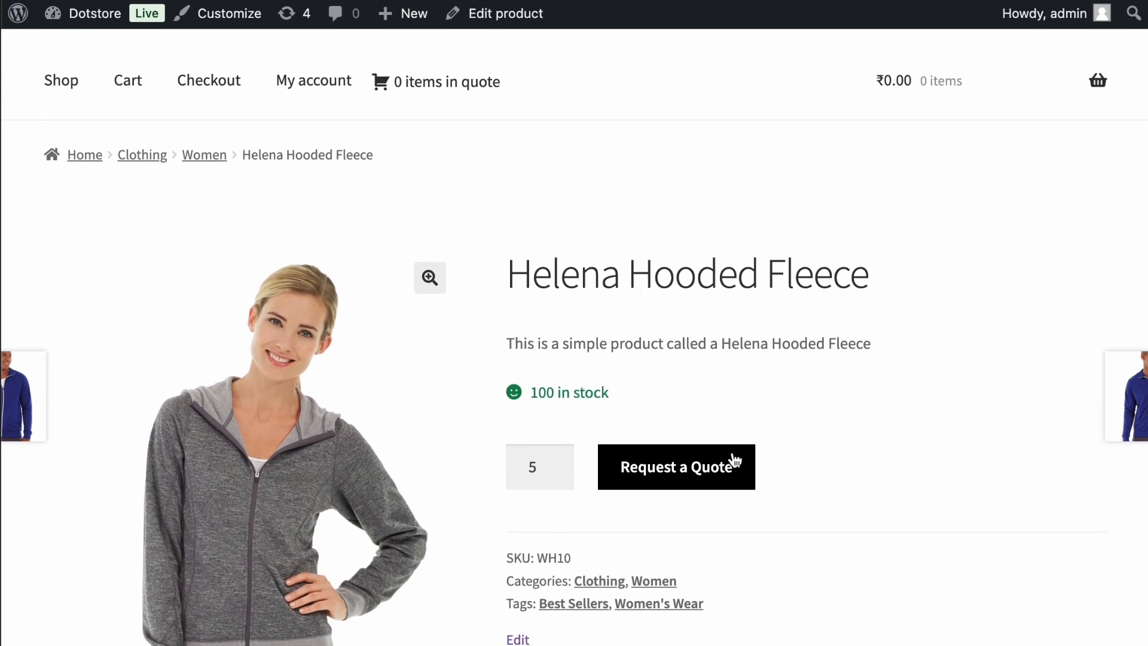
{"action": "left_click", "coordinate": [703, 471]}
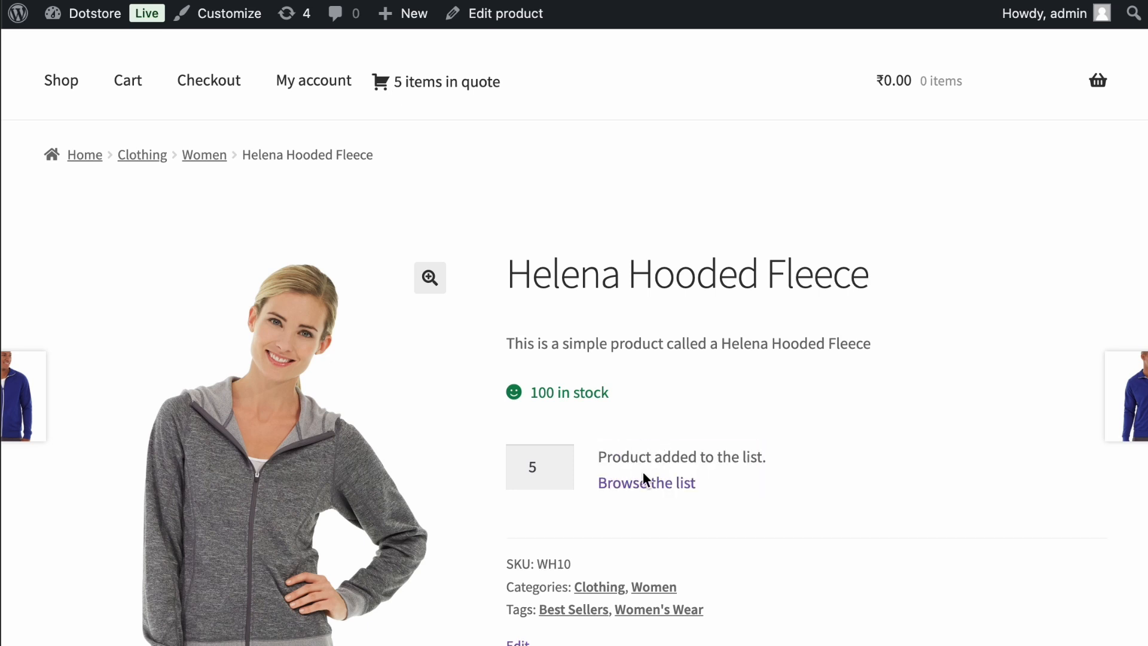
Step: Open the quote list from the store header and review its items and the request form
{"action": "mouse_move", "coordinate": [474, 87]}
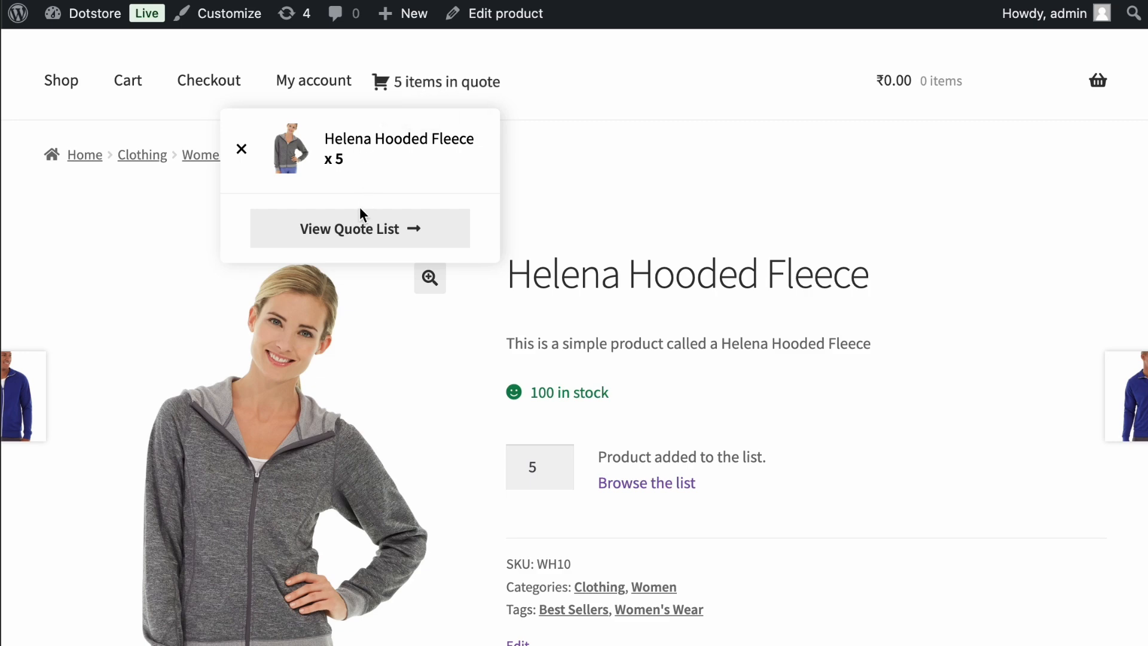
{"action": "left_click", "coordinate": [356, 237]}
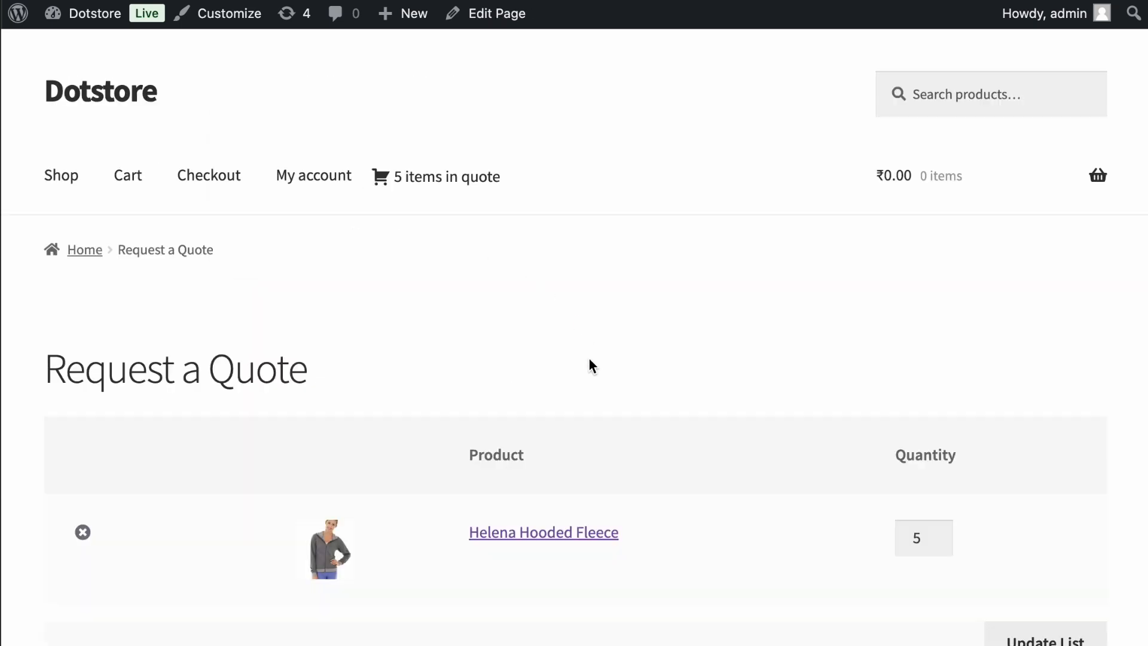
{"action": "scroll", "coordinate": [589, 360], "scroll_direction": "down", "scroll_amount": 5}
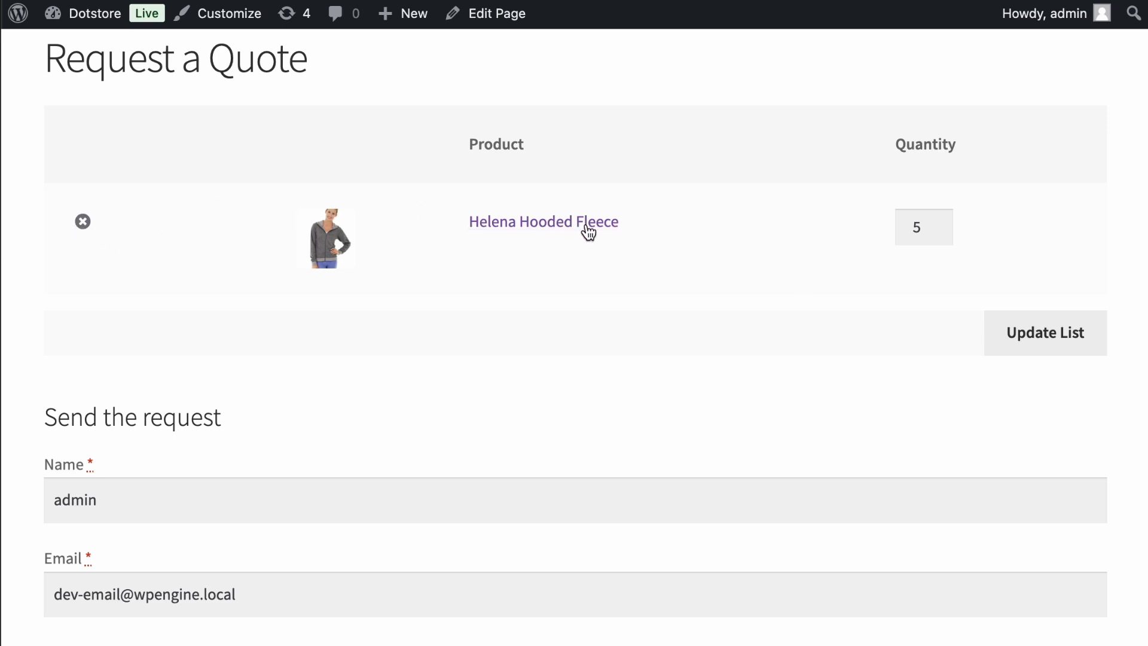
Step: Enter the customer's name and the message "Send quote for bulk purchase." in the request form and submit it
{"action": "scroll", "coordinate": [526, 263], "scroll_direction": "down", "scroll_amount": 3}
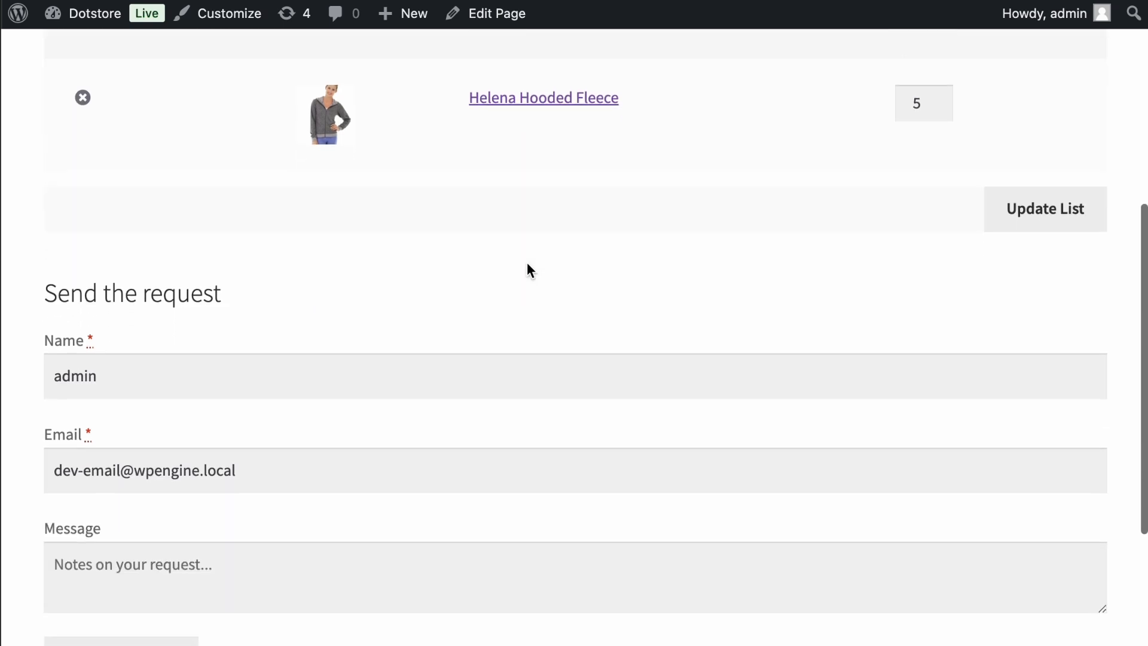
{"action": "left_click", "coordinate": [190, 370]}
{"action": "scroll", "coordinate": [189, 359], "scroll_direction": "down", "scroll_amount": 3}
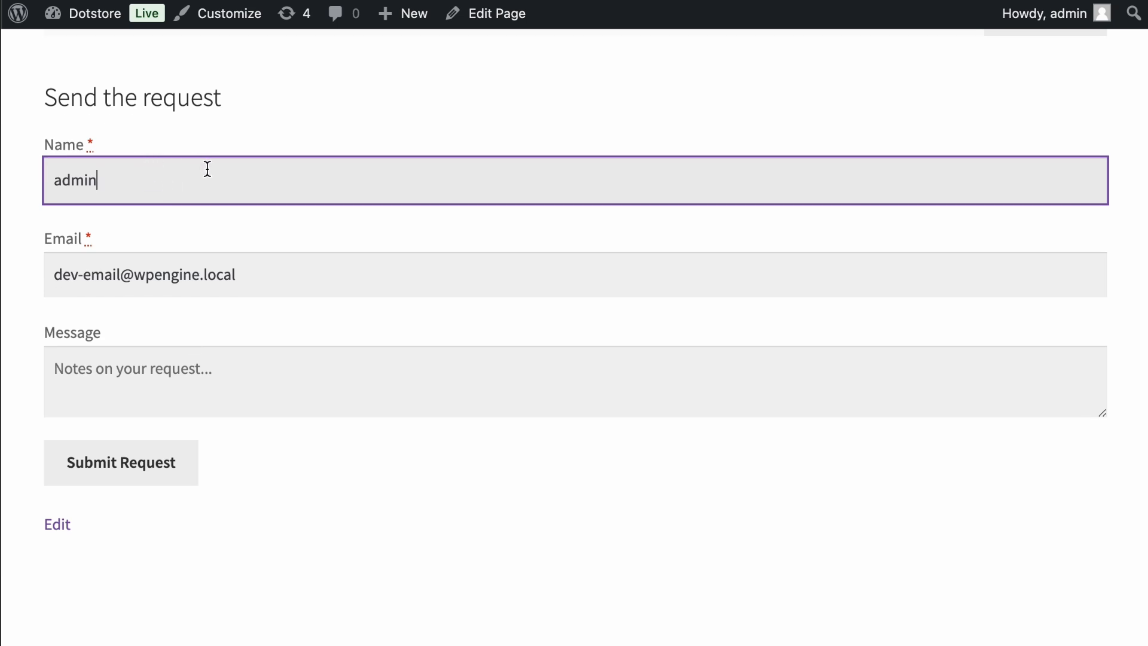
{"action": "key", "text": "super+a"}
{"action": "type", "text": "Sahil M."}
{"action": "left_click", "coordinate": [146, 385]}
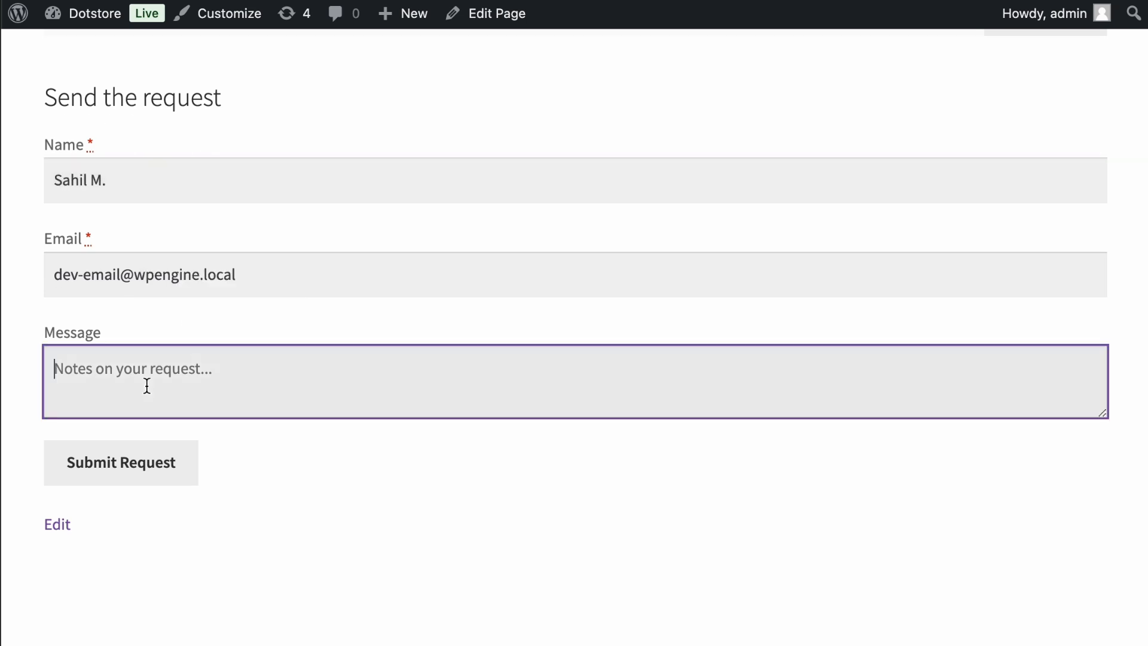
{"action": "type", "text": "Send quote f"}
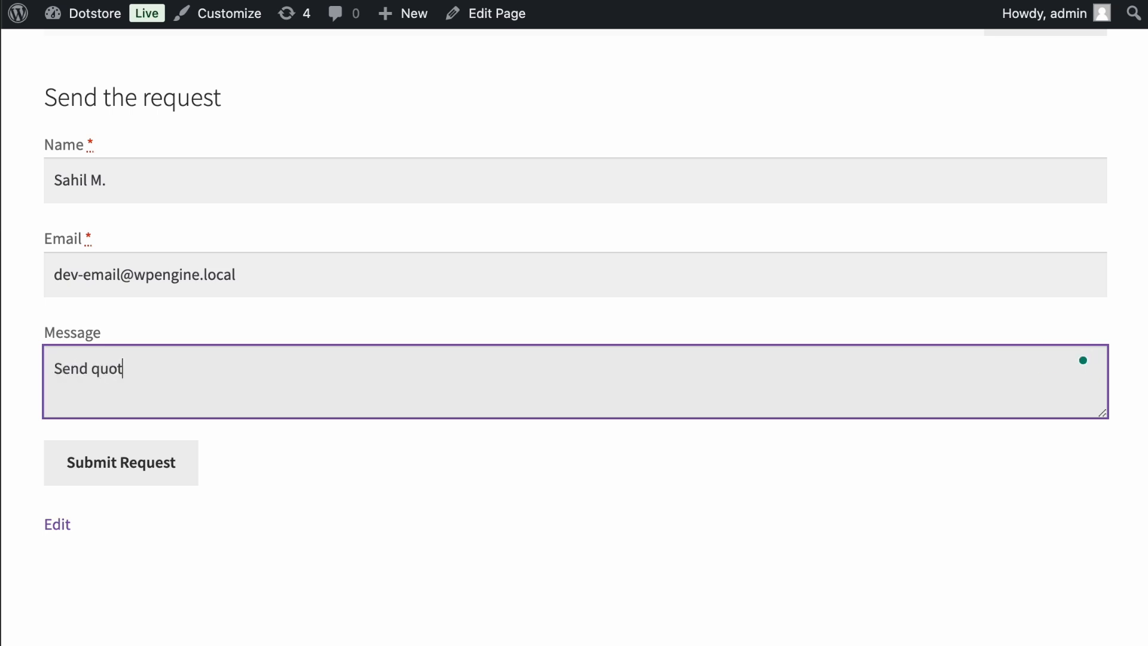
{"action": "type", "text": "or bulk purchase."}
{"action": "left_click", "coordinate": [123, 470]}
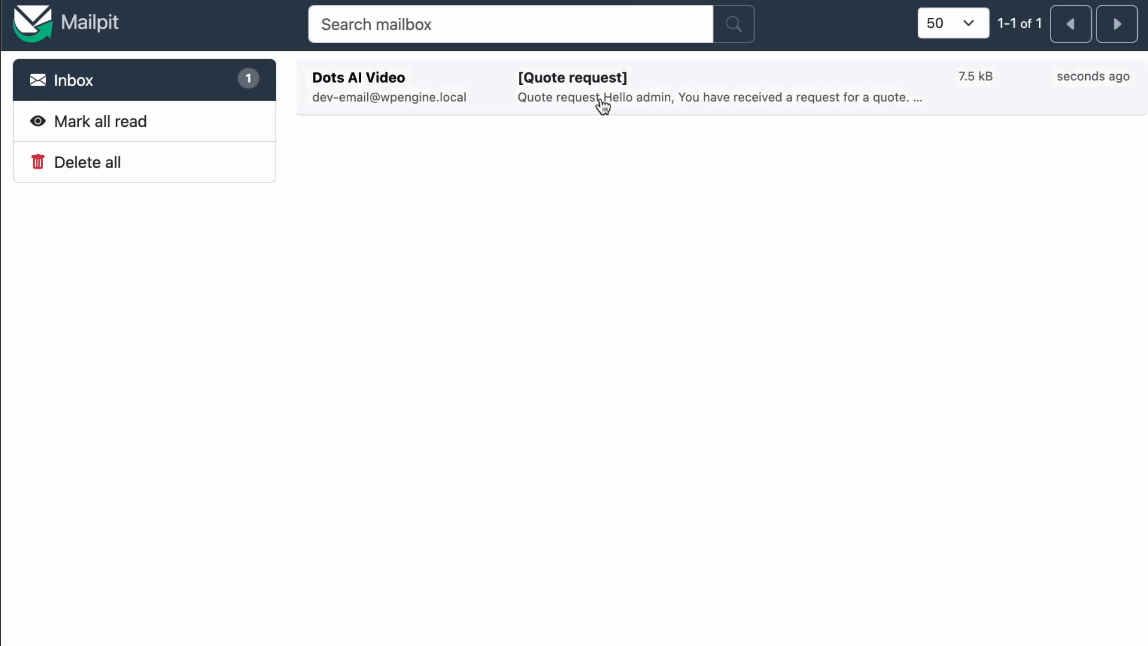
Step: Open the "Quote request" email in the Mailpit inbox and review its product, customer message and customer details
{"action": "left_click", "coordinate": [603, 107]}
{"action": "scroll", "coordinate": [605, 351], "scroll_direction": "down", "scroll_amount": 5}
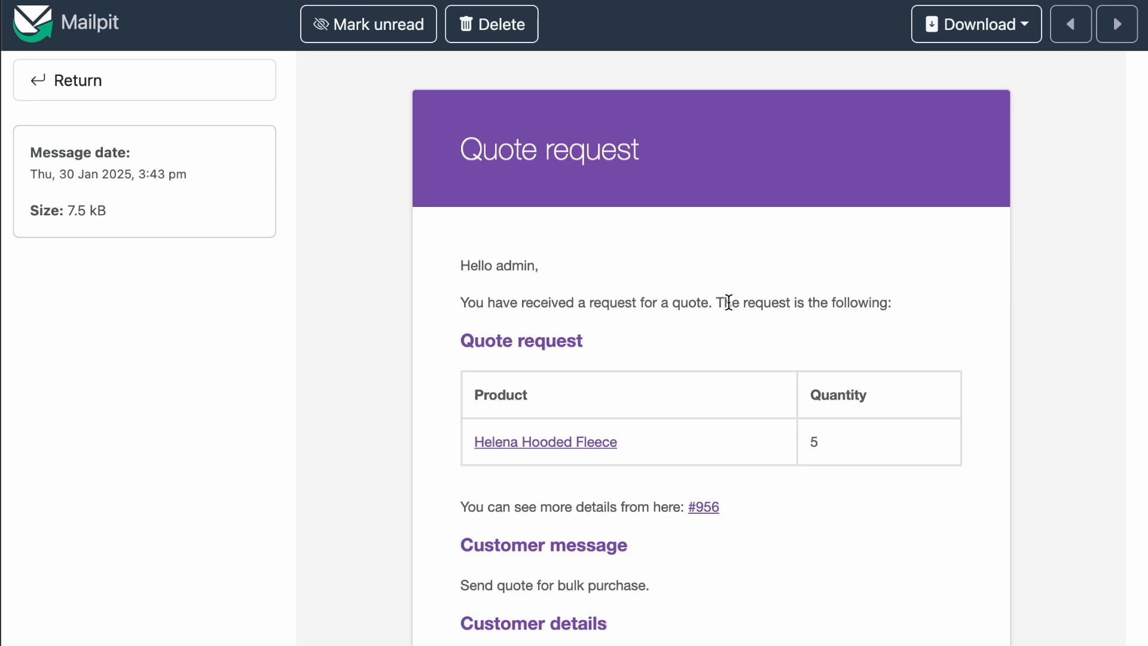
{"action": "scroll", "coordinate": [729, 305], "scroll_direction": "down", "scroll_amount": 3}
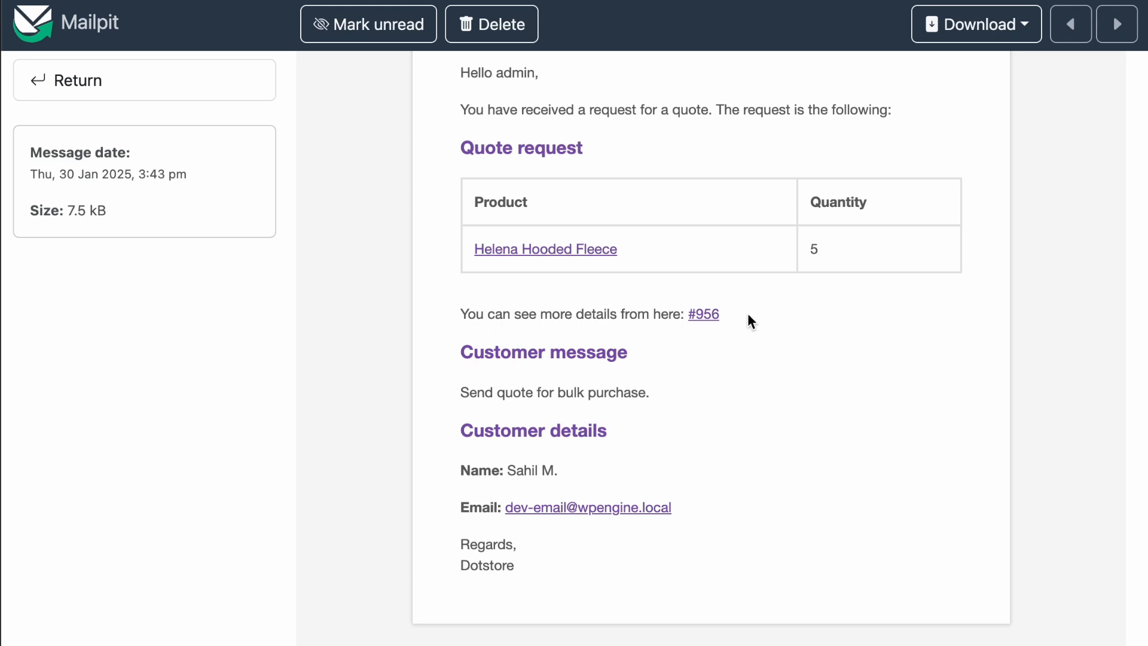
Step: Open the quote request linked in the email, set the Helena Hooded Fleece item's total to 272 and save it
{"action": "left_click", "coordinate": [704, 314]}
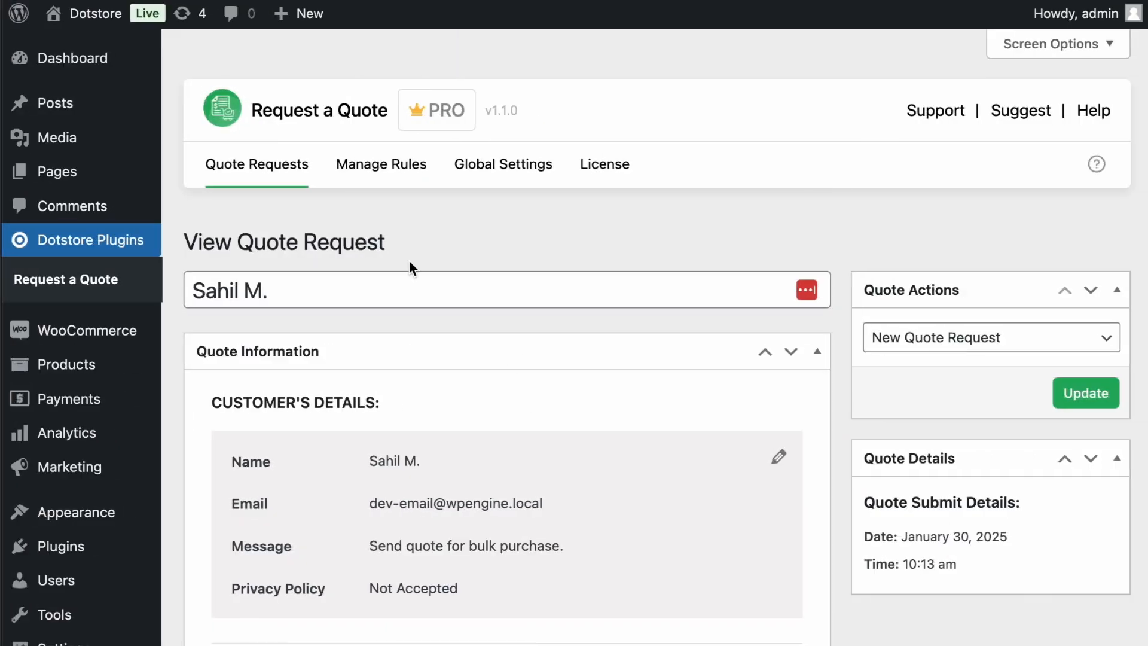
{"action": "scroll", "coordinate": [416, 316], "scroll_direction": "down", "scroll_amount": 5}
{"action": "scroll", "coordinate": [416, 316], "scroll_direction": "down", "scroll_amount": 7}
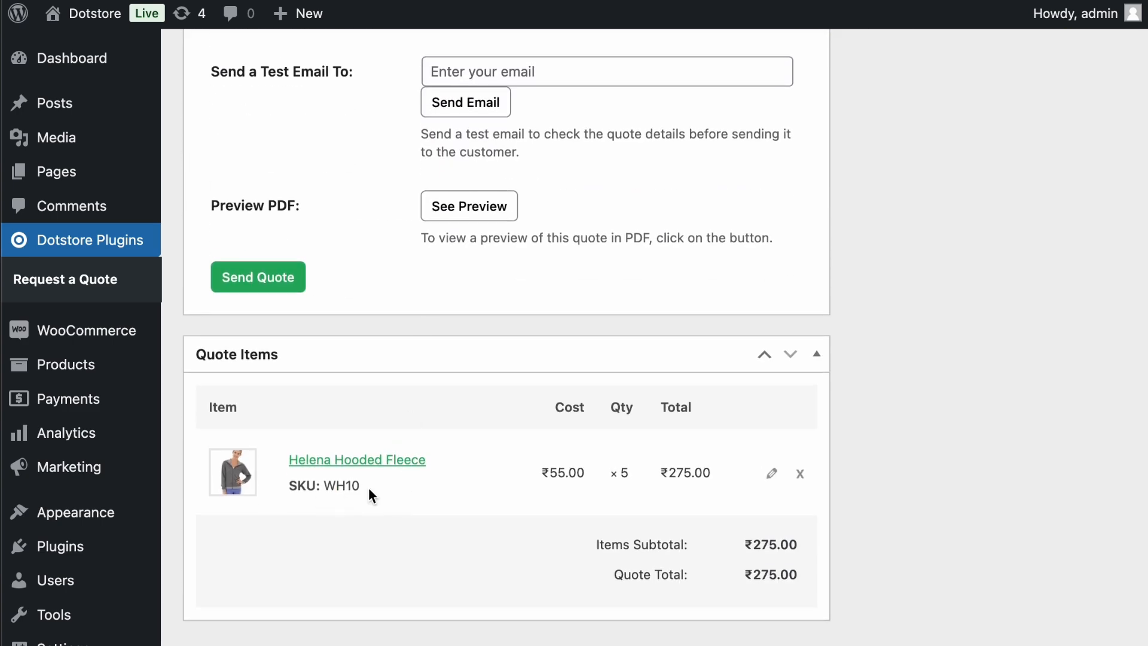
{"action": "left_click", "coordinate": [769, 474]}
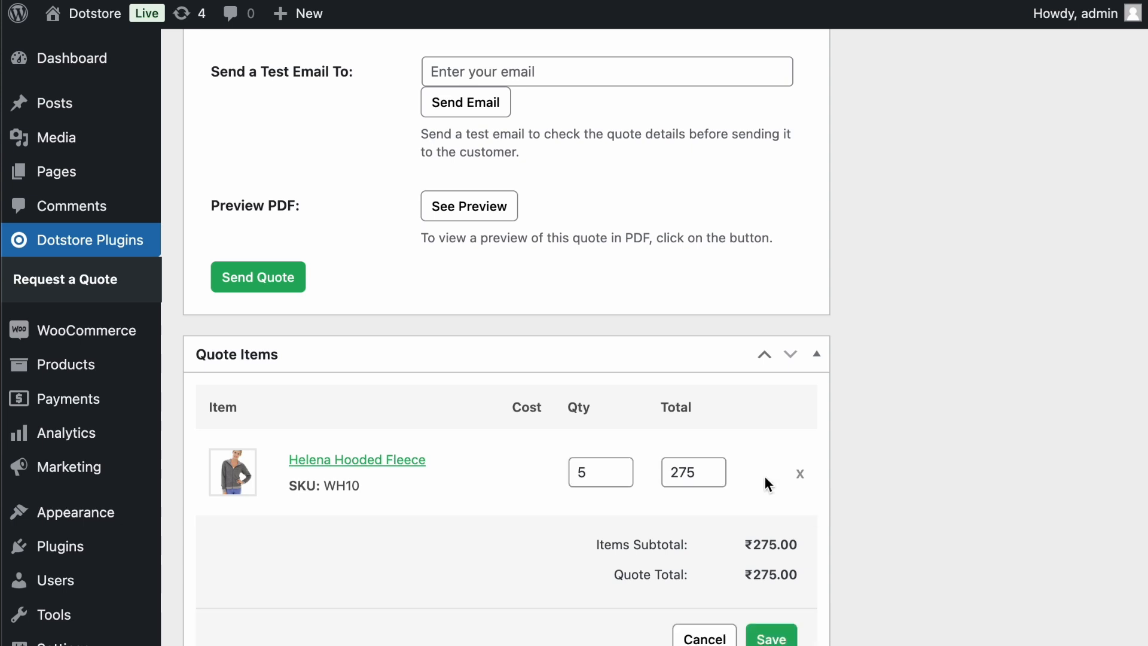
{"action": "left_click", "coordinate": [711, 479]}
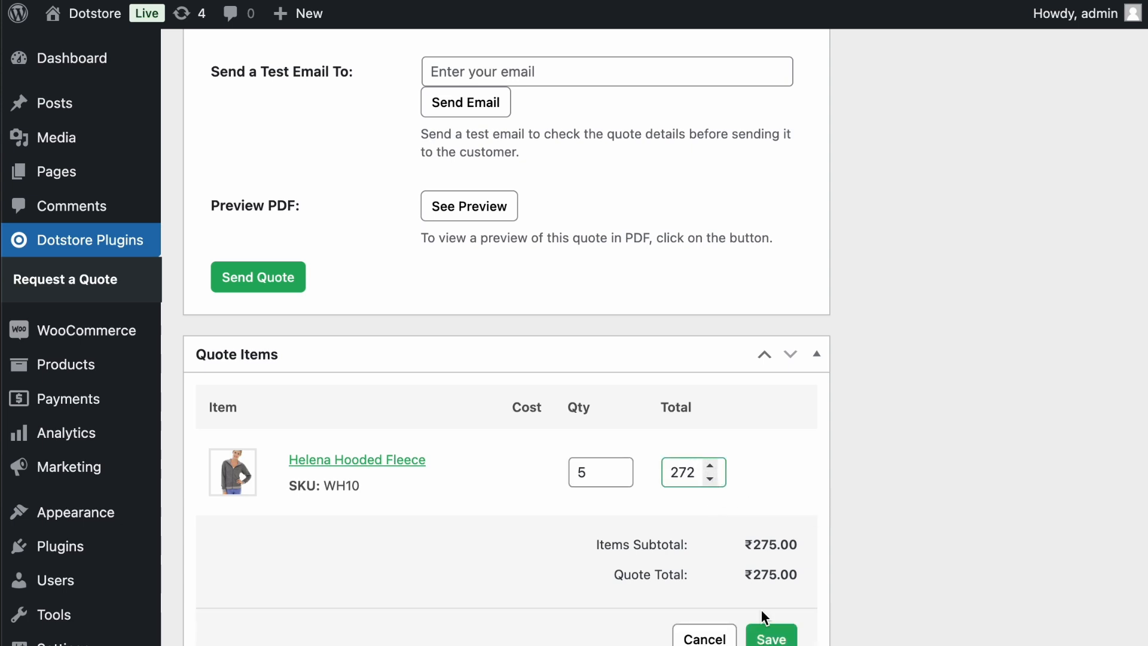
{"action": "left_click", "coordinate": [771, 637]}
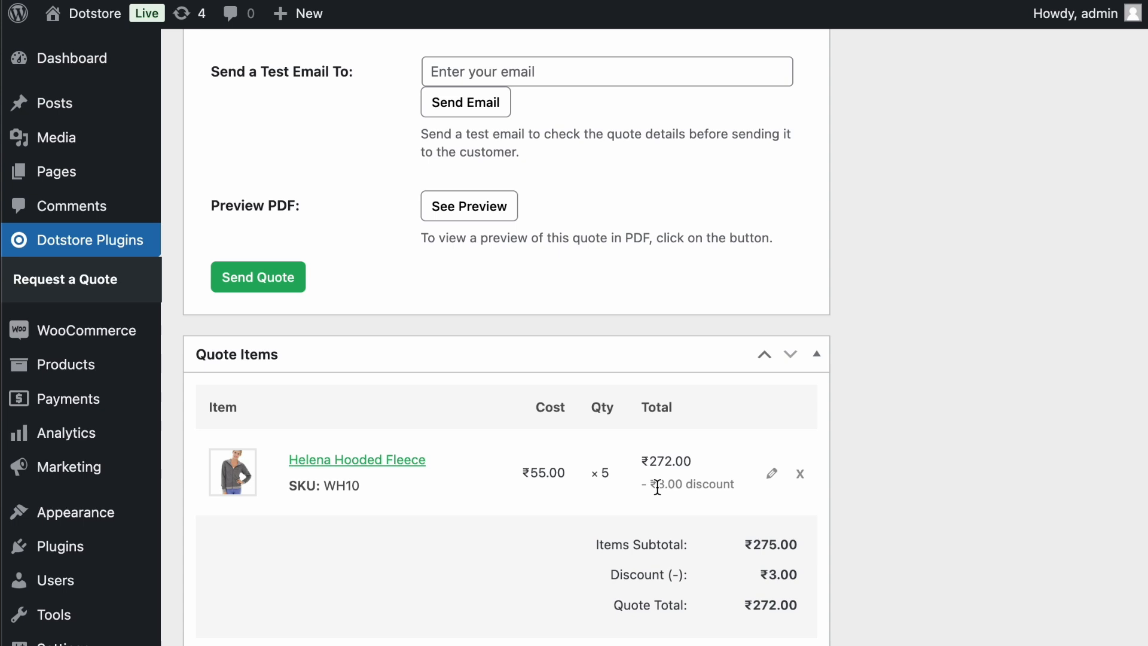
{"action": "scroll", "coordinate": [657, 487], "scroll_direction": "up", "scroll_amount": 1}
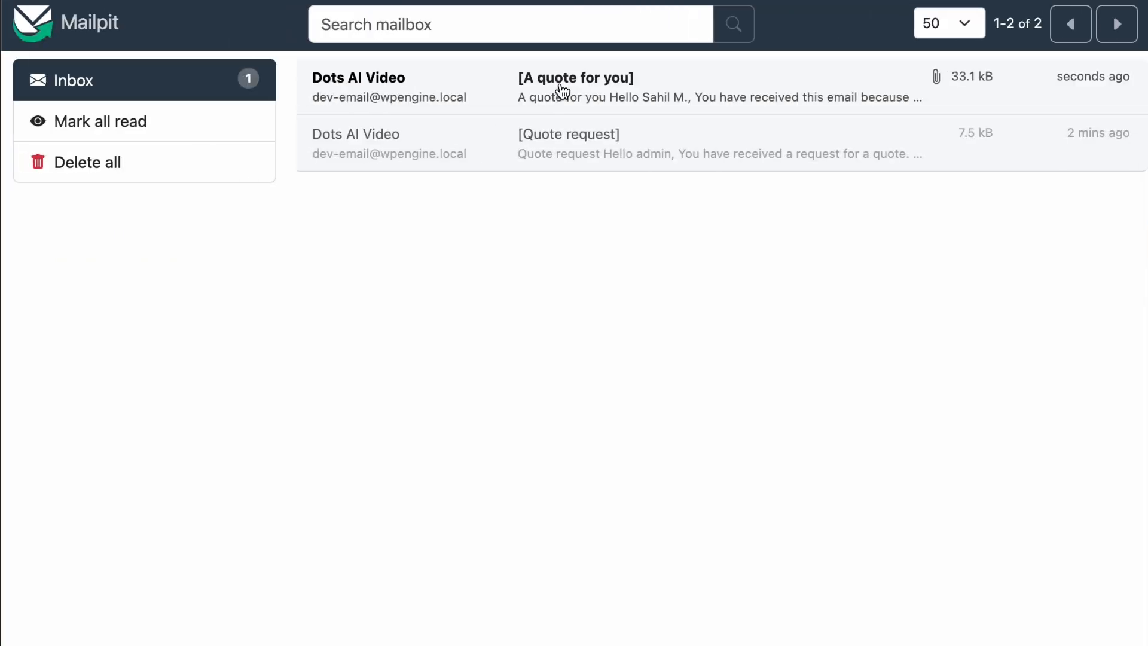
Step: Open the "A quote for you" email in Mailpit and review its price table and the accept and reject options
{"action": "left_click", "coordinate": [561, 95]}
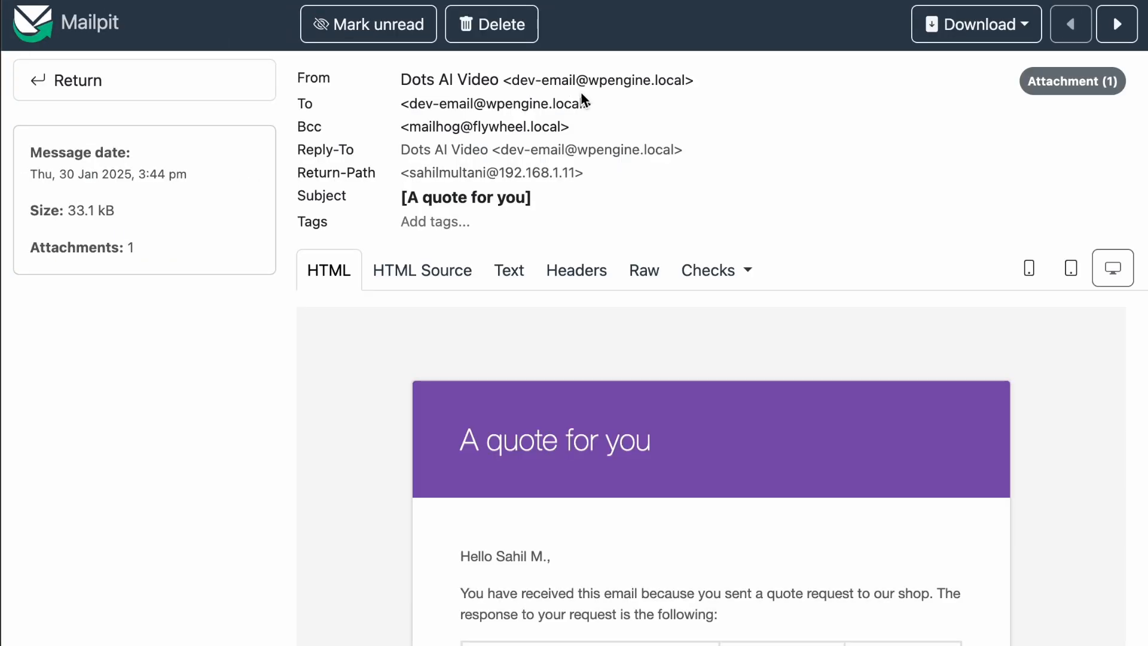
{"action": "scroll", "coordinate": [522, 441], "scroll_direction": "down", "scroll_amount": 5}
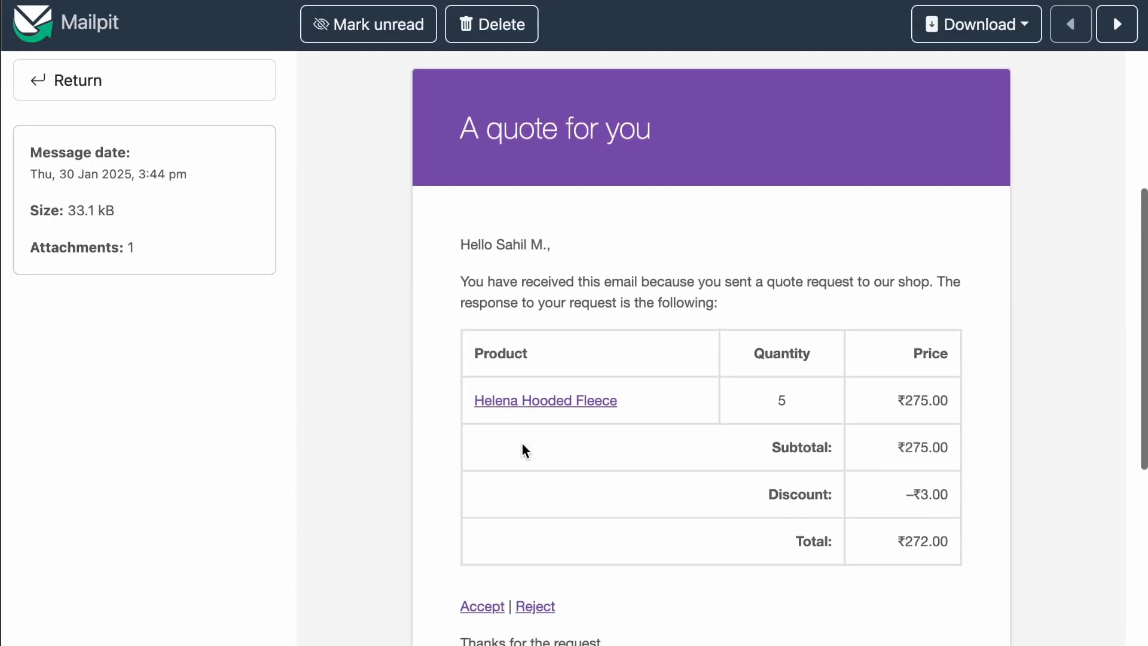
{"action": "scroll", "coordinate": [523, 445], "scroll_direction": "down", "scroll_amount": 1}
{"action": "scroll", "coordinate": [775, 212], "scroll_direction": "up", "scroll_amount": 1}
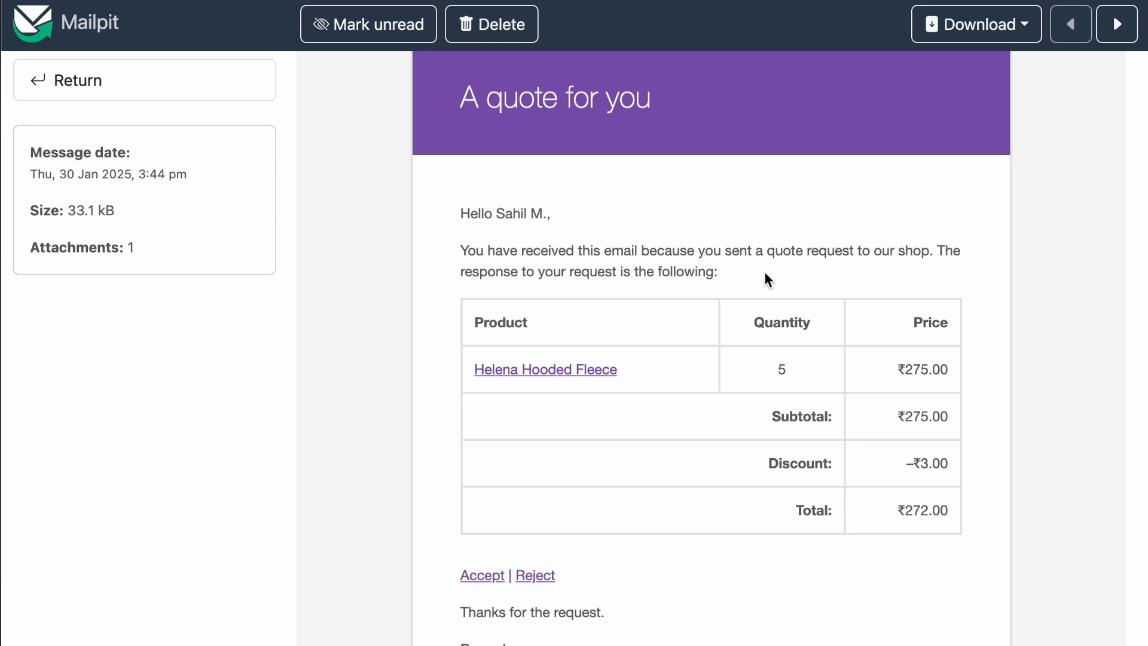
{"action": "scroll", "coordinate": [765, 281], "scroll_direction": "down", "scroll_amount": 2}
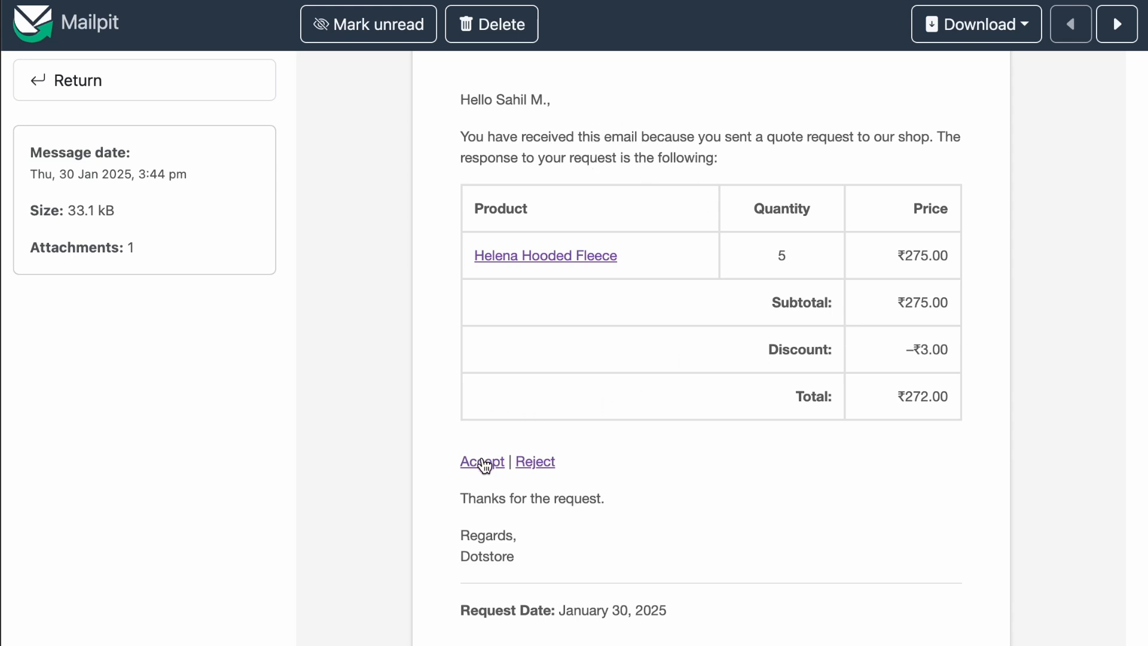
{"action": "scroll", "coordinate": [761, 388], "scroll_direction": "up", "scroll_amount": 1}
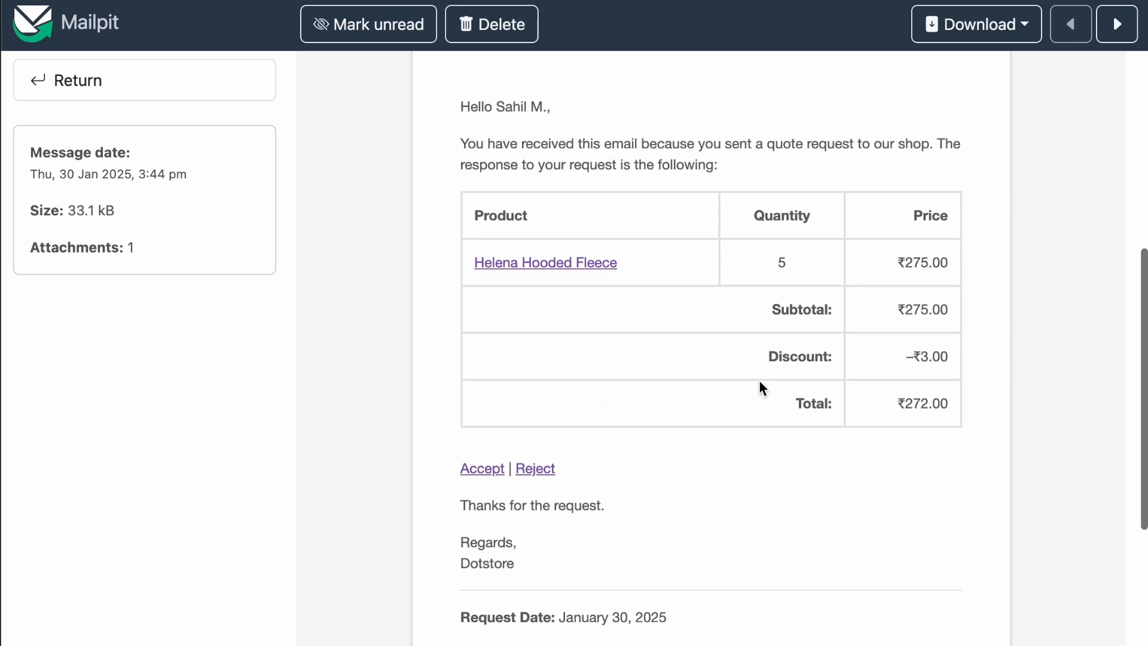
{"action": "scroll", "coordinate": [761, 387], "scroll_direction": "up", "scroll_amount": 1}
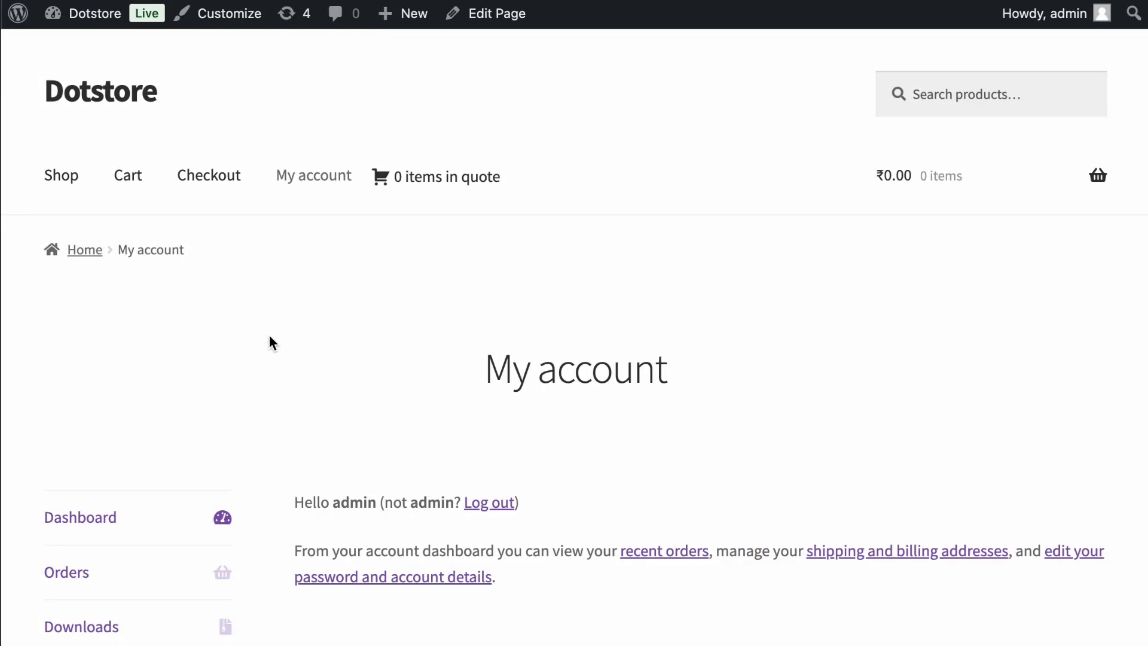
Step: Open My Quotes in the store's customer account and view the January 30, 2025 quote
{"action": "scroll", "coordinate": [270, 340], "scroll_direction": "down", "scroll_amount": 5}
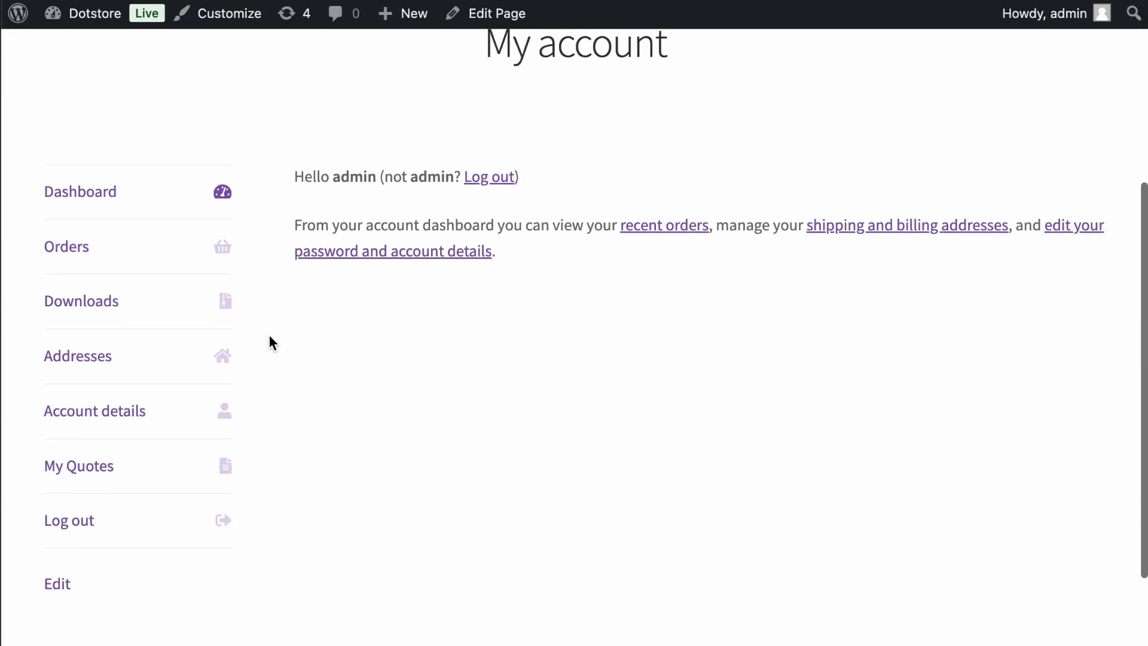
{"action": "left_click", "coordinate": [103, 467]}
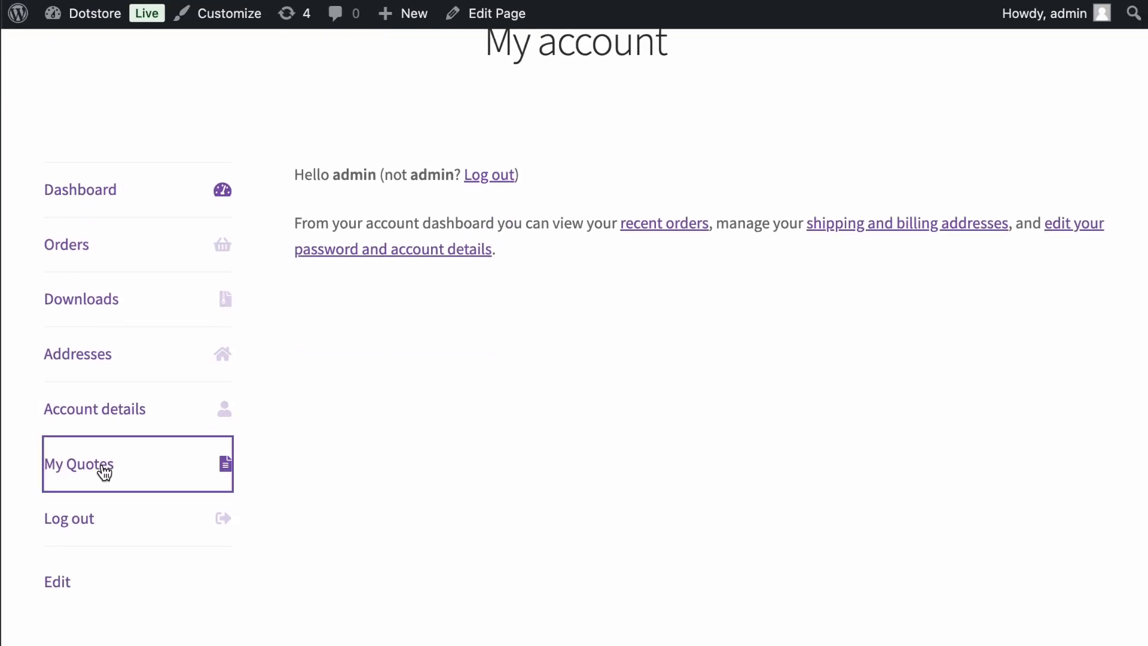
{"action": "scroll", "coordinate": [510, 489], "scroll_direction": "down", "scroll_amount": 5}
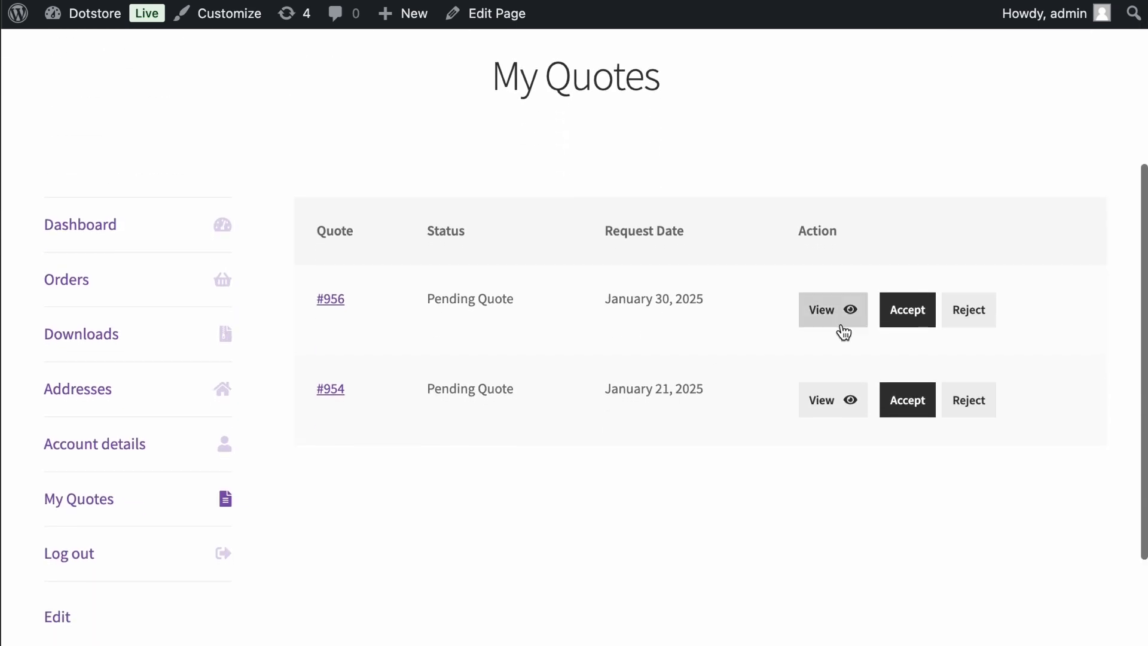
{"action": "left_click", "coordinate": [849, 328]}
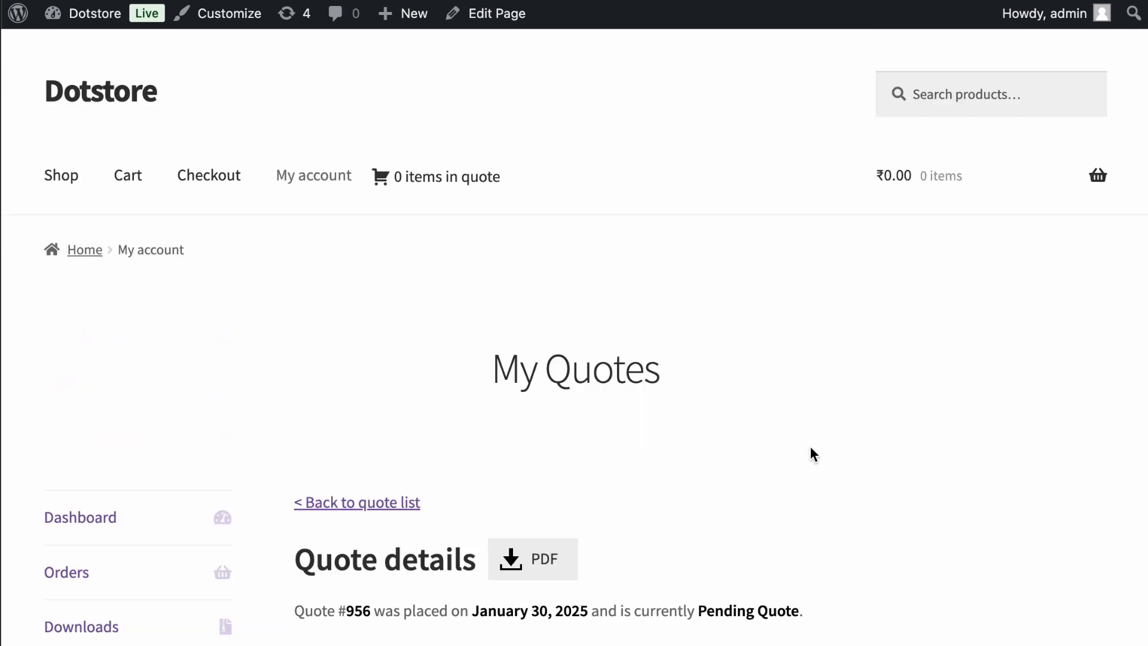
Step: Review the quote's product, subtotal, discount and total, and accept the quote
{"action": "scroll", "coordinate": [811, 449], "scroll_direction": "down", "scroll_amount": 9}
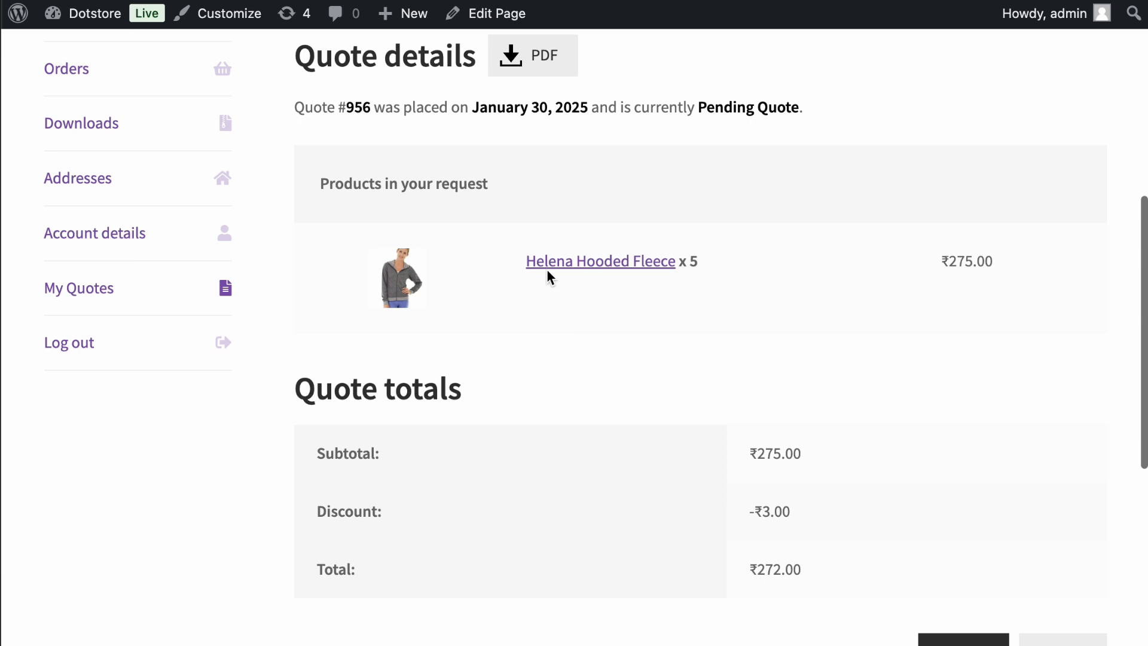
{"action": "scroll", "coordinate": [781, 329], "scroll_direction": "down", "scroll_amount": 2}
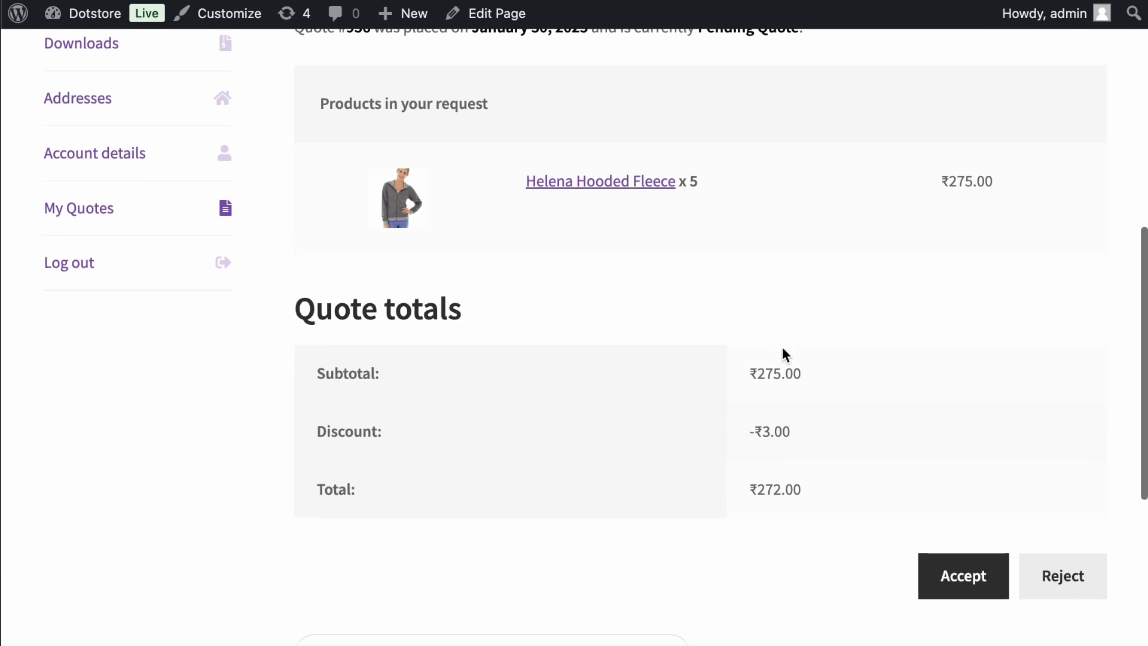
{"action": "triple_click", "coordinate": [775, 373]}
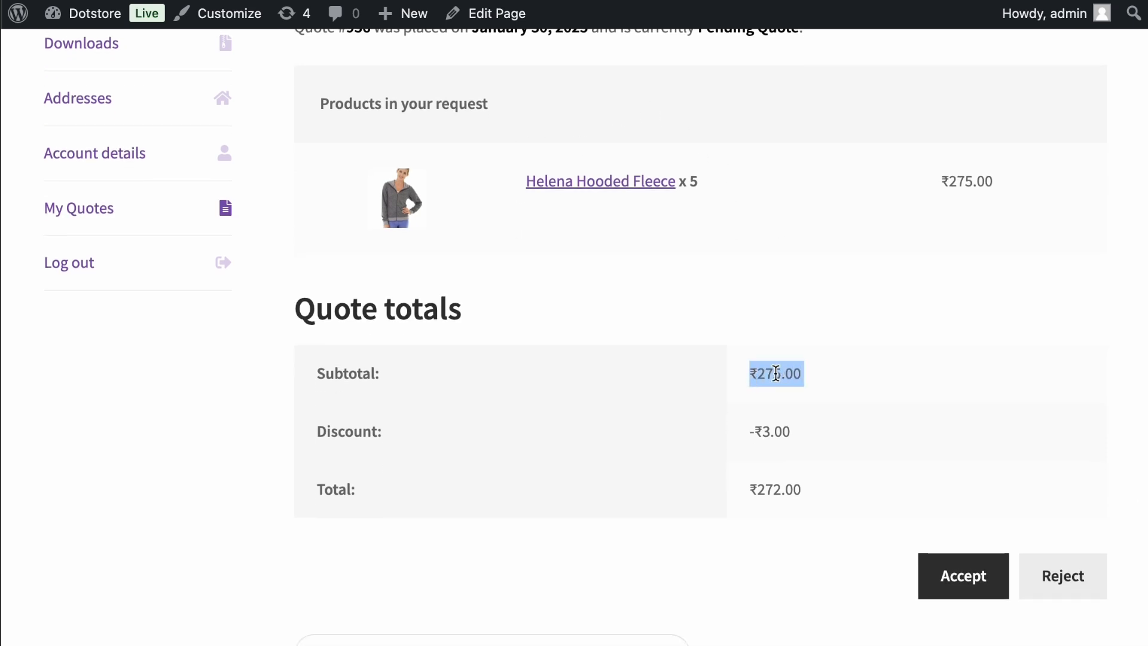
{"action": "triple_click", "coordinate": [815, 436]}
{"action": "triple_click", "coordinate": [812, 480]}
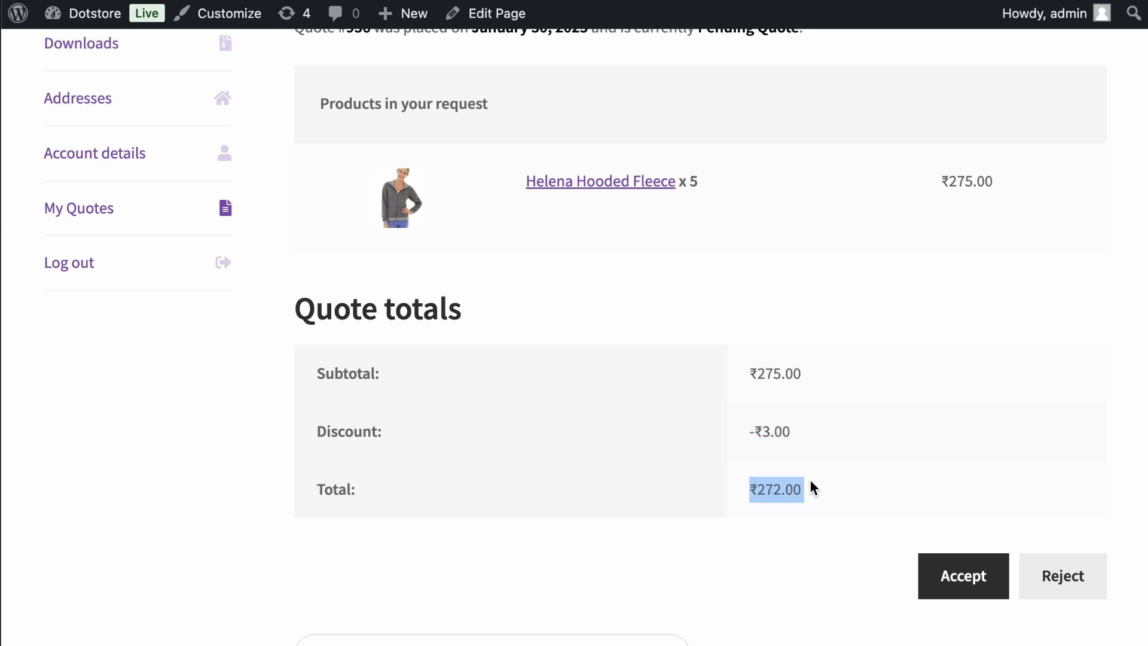
{"action": "left_click", "coordinate": [795, 493]}
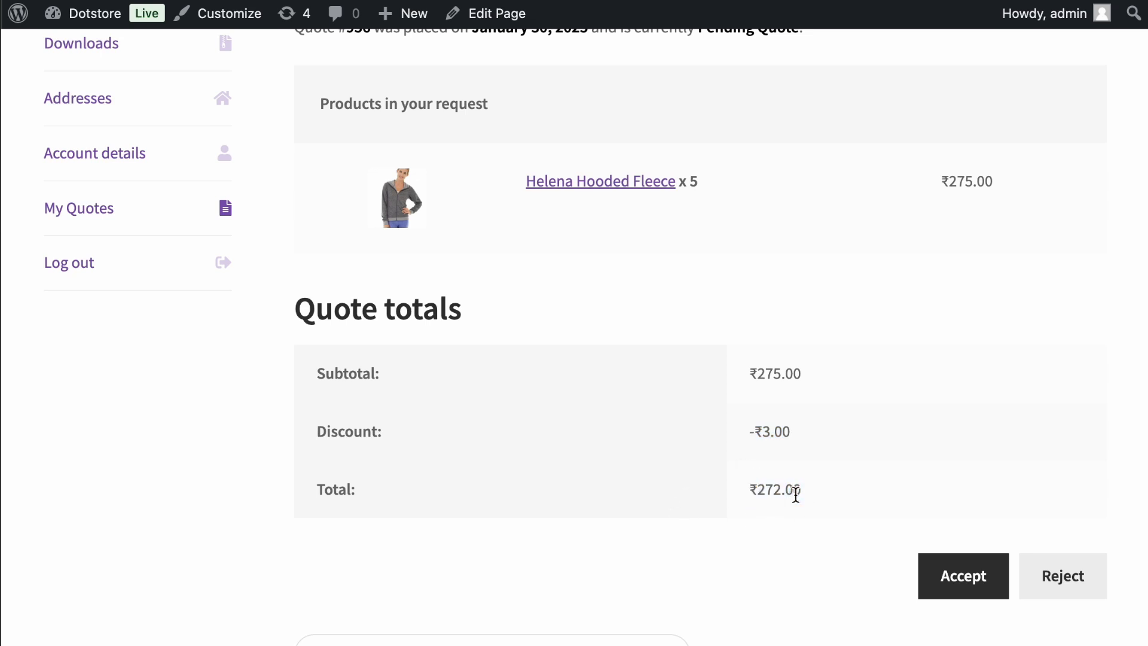
{"action": "scroll", "coordinate": [833, 515], "scroll_direction": "down", "scroll_amount": 3}
{"action": "scroll", "coordinate": [833, 515], "scroll_direction": "up", "scroll_amount": 2}
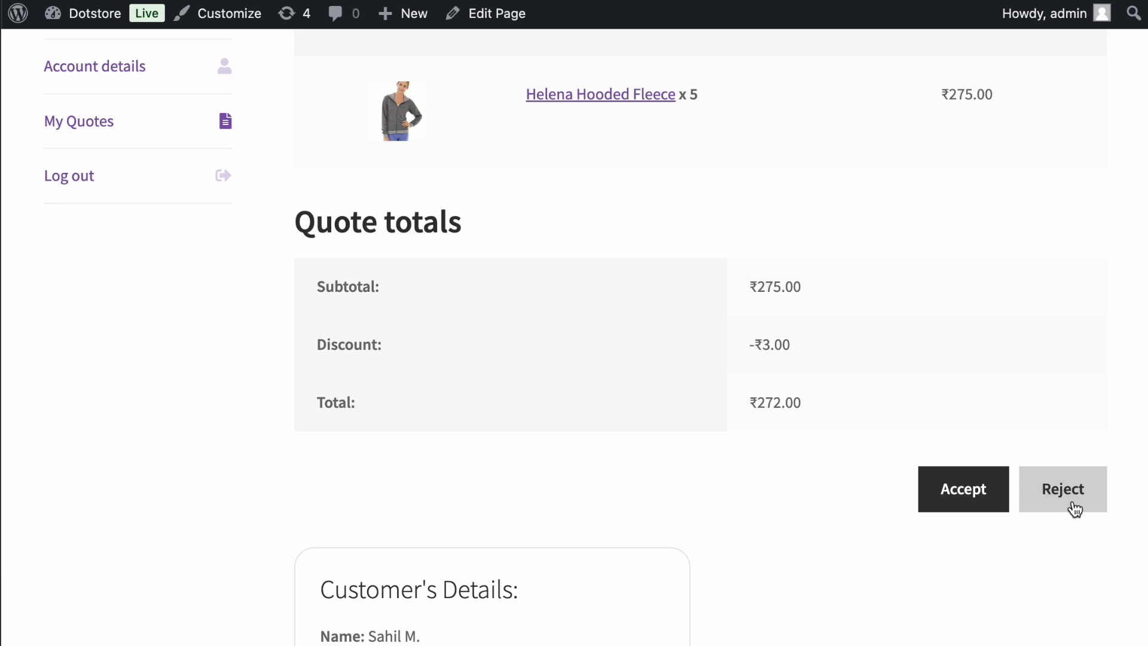
{"action": "left_click", "coordinate": [973, 492]}
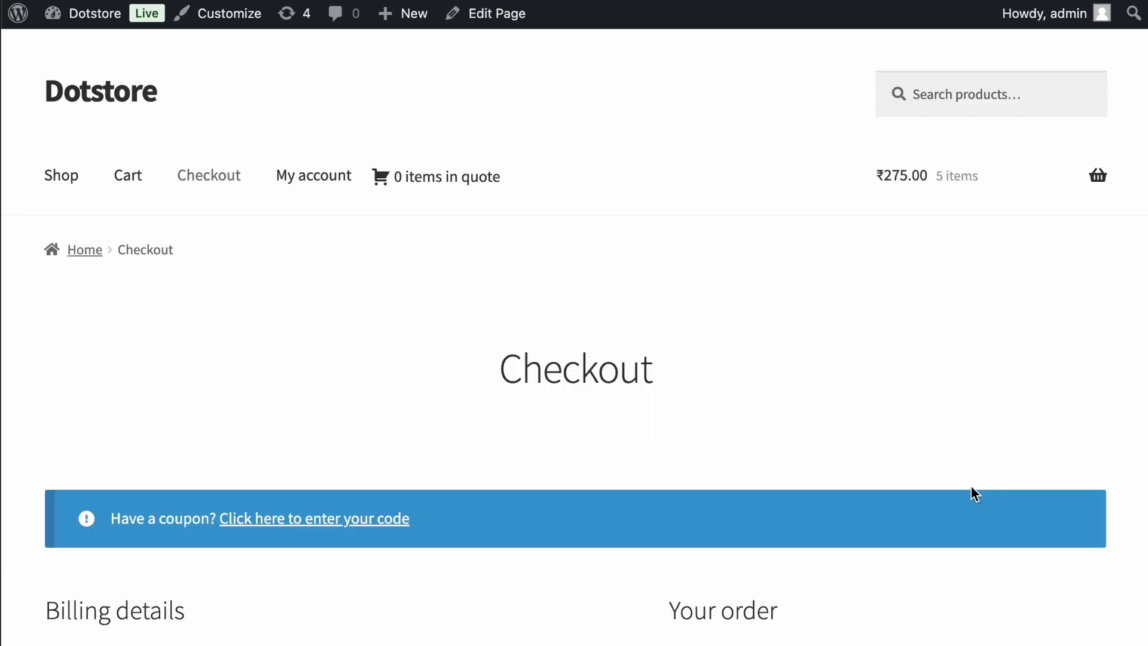
Step: Examine the checkout order summary for the product quantity, the discount line and the order total
{"action": "scroll", "coordinate": [972, 488], "scroll_direction": "down", "scroll_amount": 5}
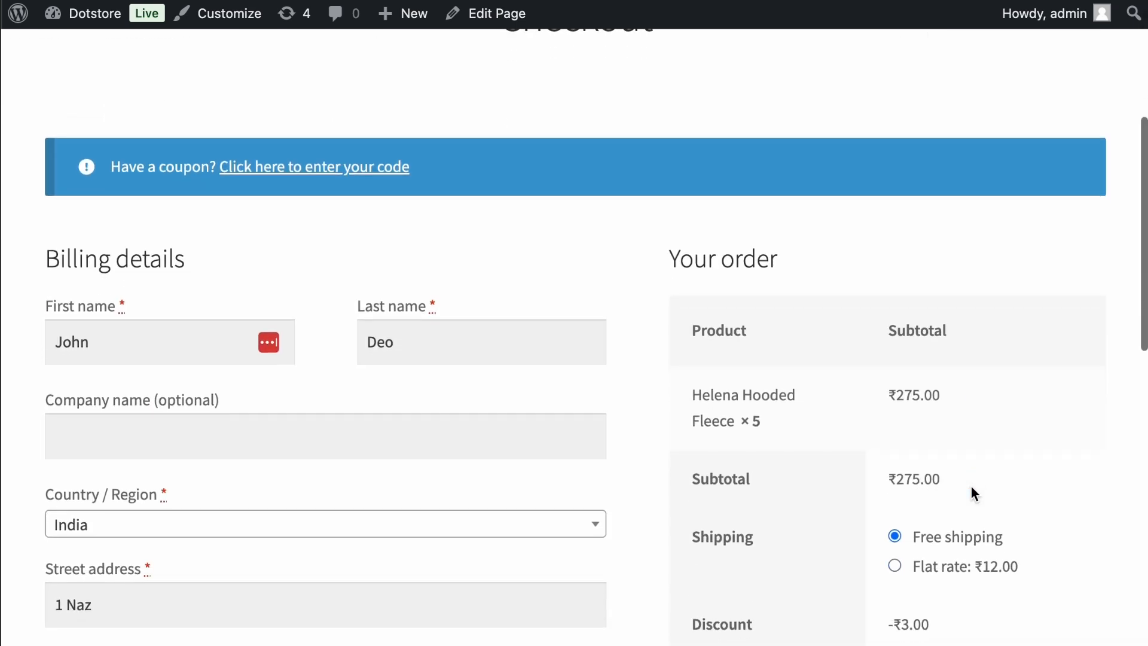
{"action": "scroll", "coordinate": [971, 486], "scroll_direction": "down", "scroll_amount": 2}
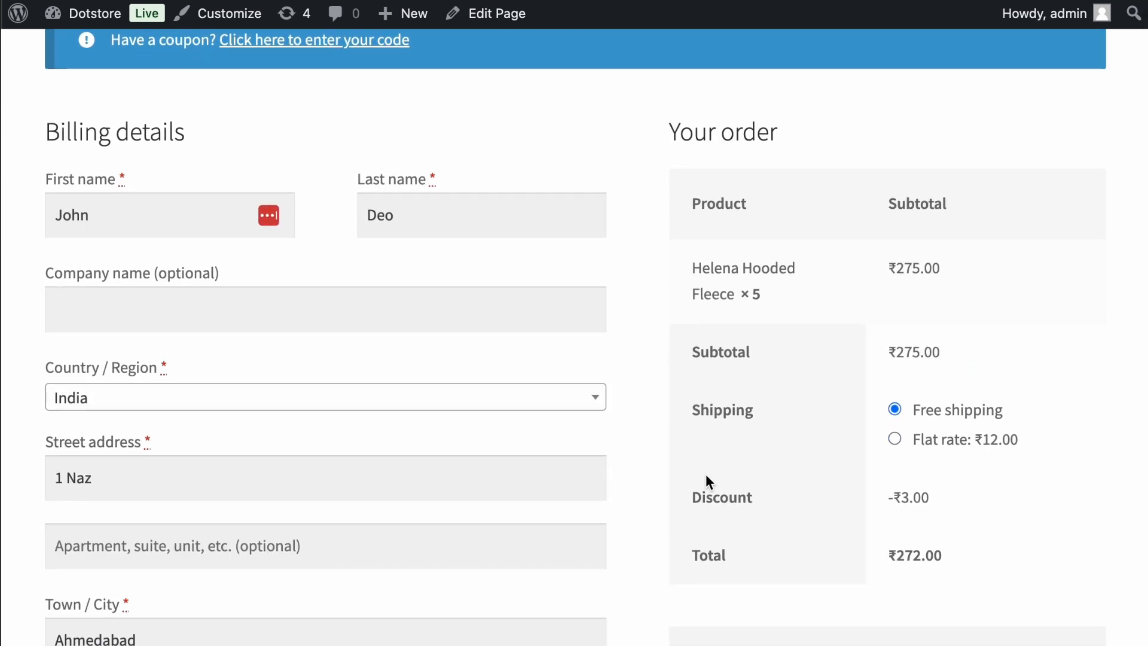
{"action": "scroll", "coordinate": [706, 481], "scroll_direction": "down", "scroll_amount": 2}
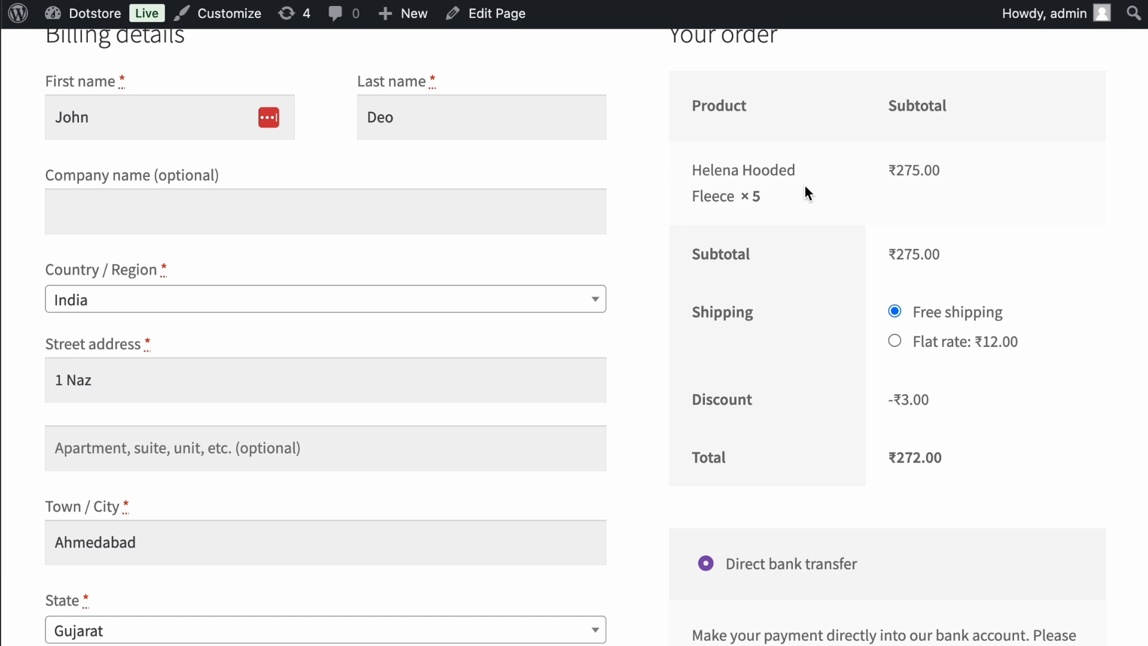
{"action": "triple_click", "coordinate": [790, 193]}
{"action": "triple_click", "coordinate": [790, 192]}
{"action": "double_click", "coordinate": [697, 395]}
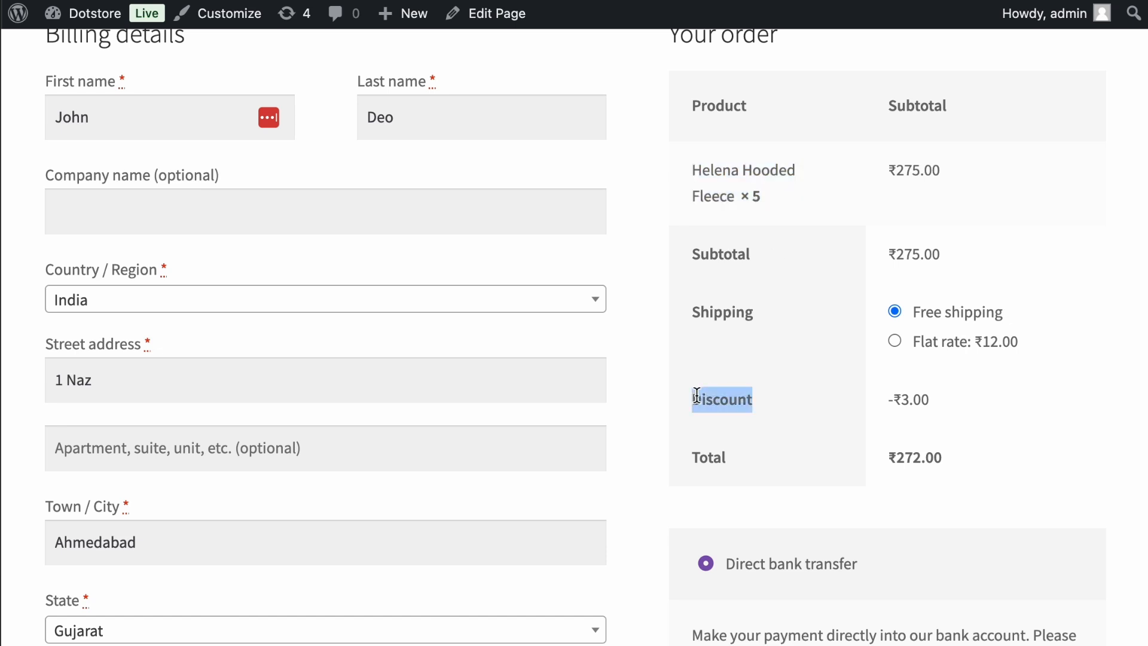
{"action": "triple_click", "coordinate": [945, 400]}
{"action": "left_click", "coordinate": [938, 456]}
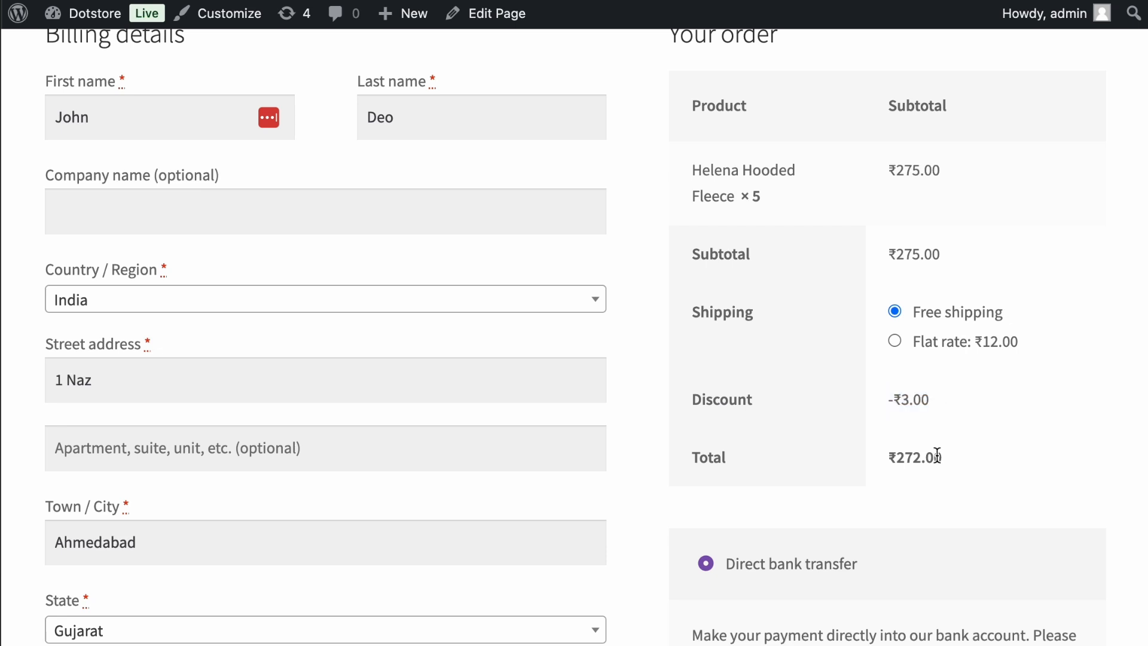
Step: Place the order with free shipping and direct bank transfer, and review the details on the order confirmation page
{"action": "scroll", "coordinate": [938, 455], "scroll_direction": "down", "scroll_amount": 2}
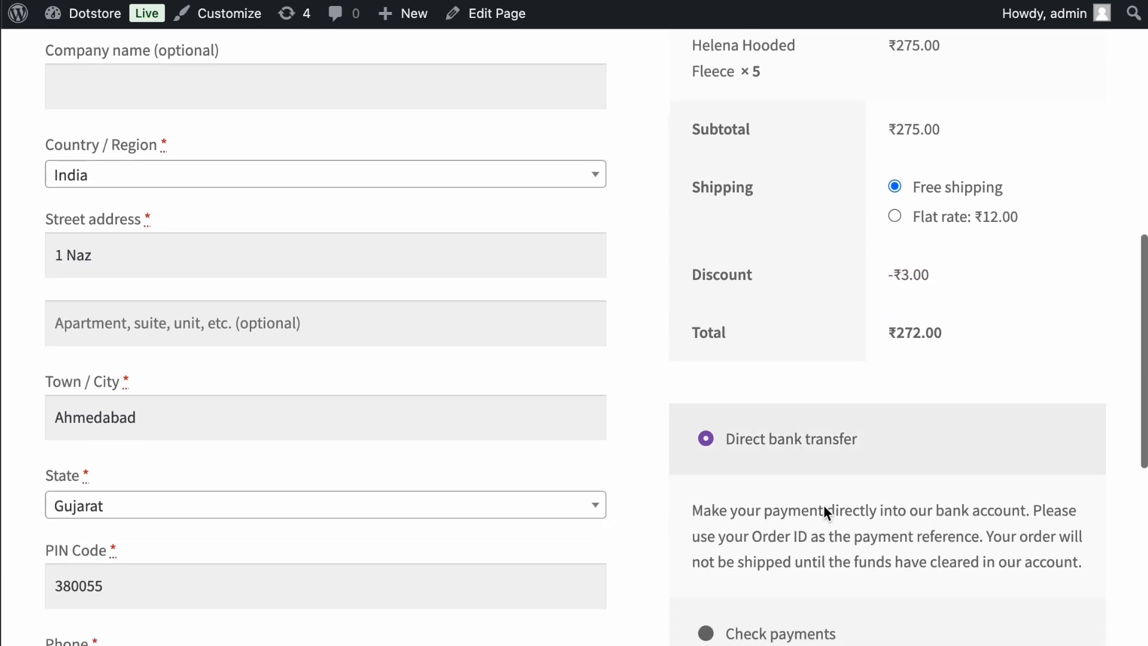
{"action": "scroll", "coordinate": [269, 379], "scroll_direction": "down", "scroll_amount": 5}
{"action": "scroll", "coordinate": [267, 371], "scroll_direction": "down", "scroll_amount": 5}
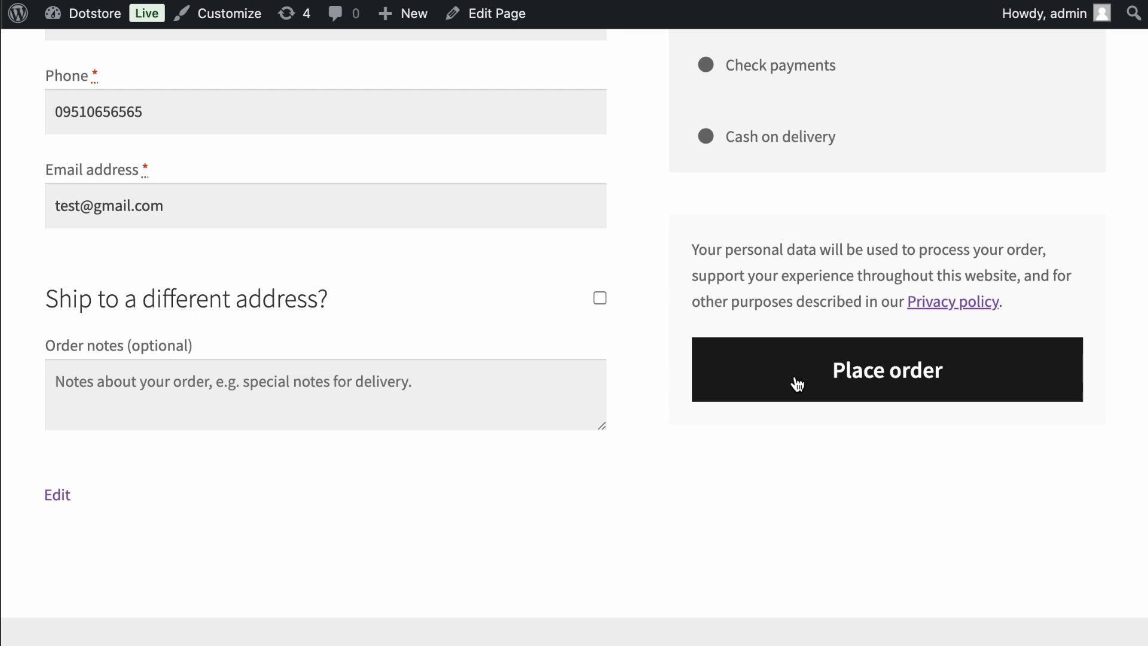
{"action": "left_click", "coordinate": [794, 383]}
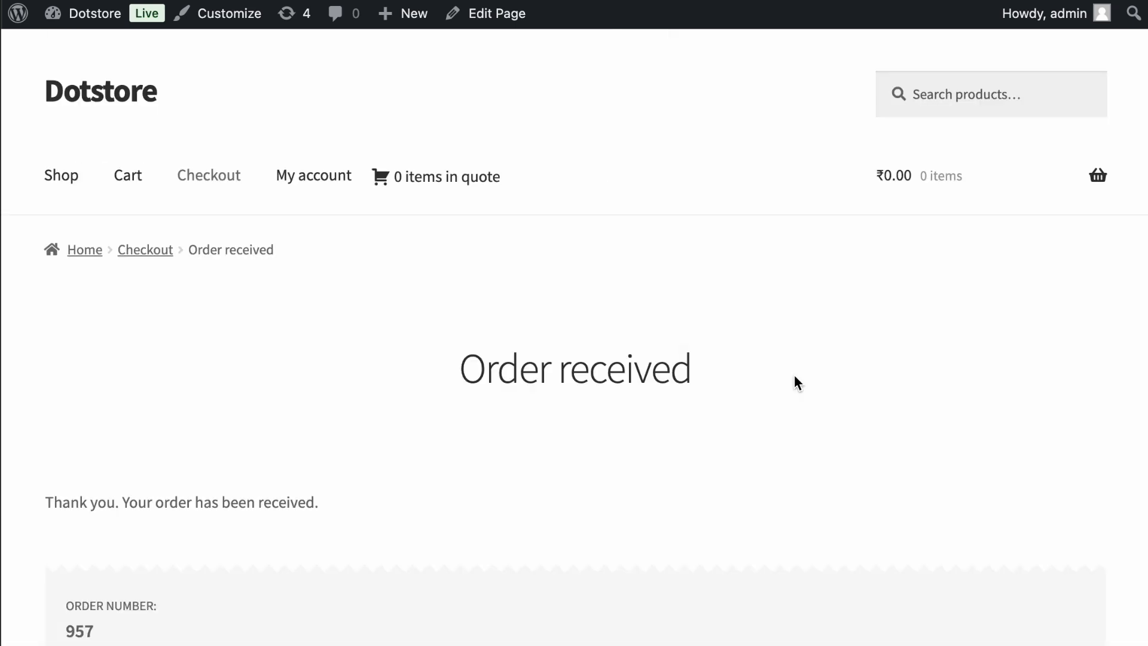
{"action": "scroll", "coordinate": [795, 381], "scroll_direction": "down", "scroll_amount": 10}
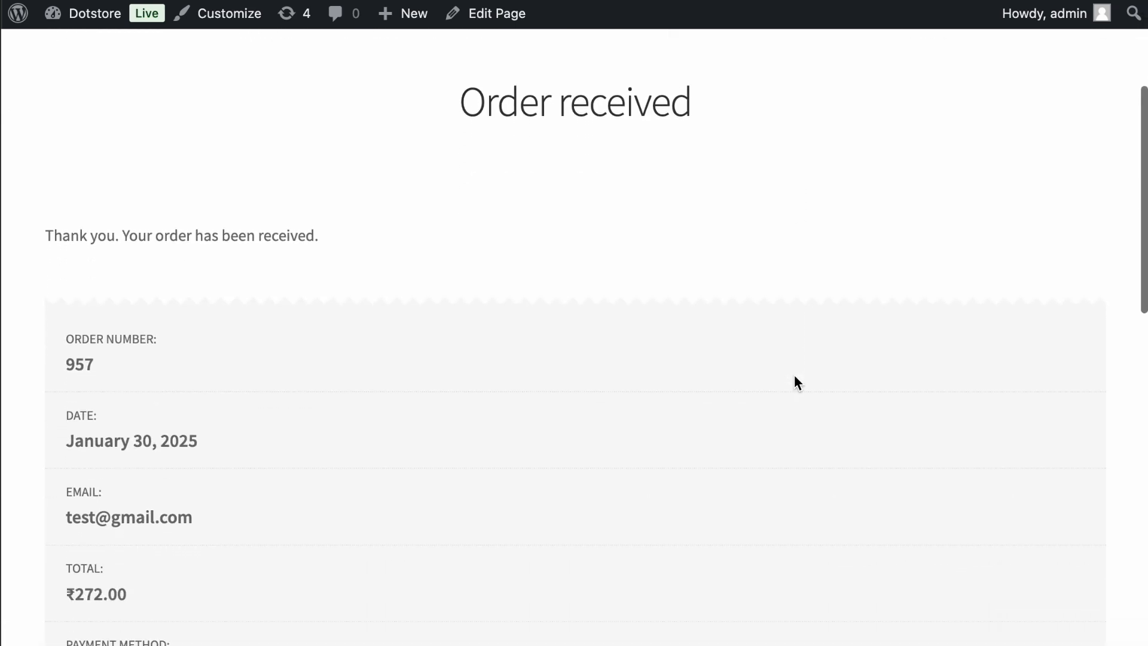
{"action": "scroll", "coordinate": [794, 375], "scroll_direction": "down", "scroll_amount": 4}
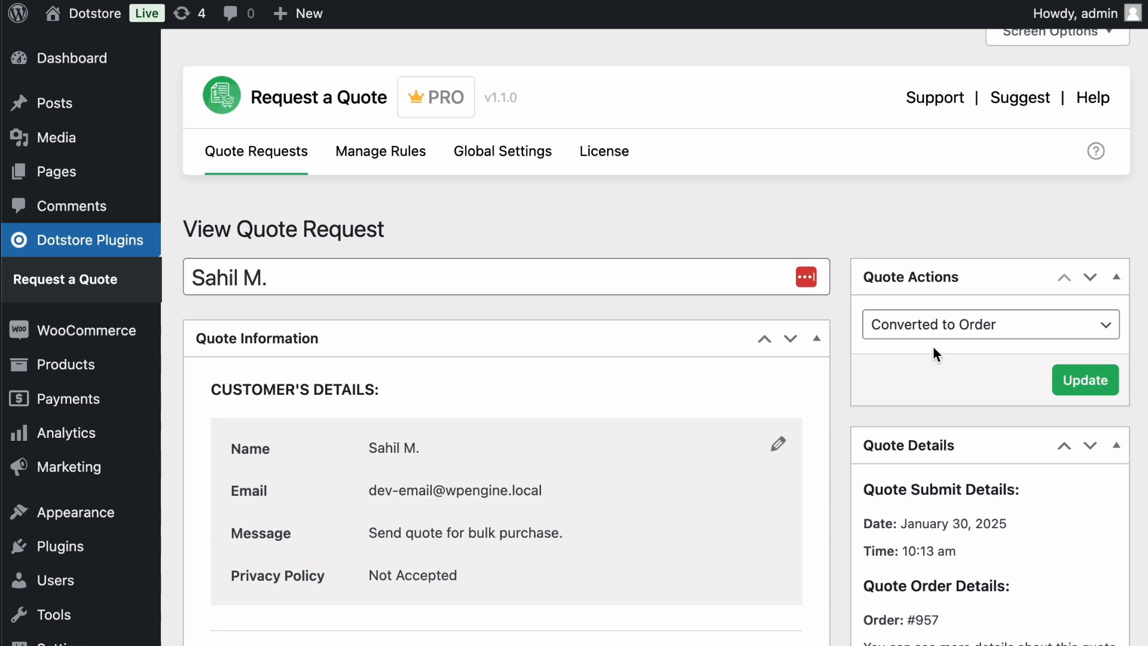
Step: Check the quote order details in the admin's converted quote request, and open the linked WooCommerce order to view its details
{"action": "scroll", "coordinate": [932, 346], "scroll_direction": "down", "scroll_amount": 5}
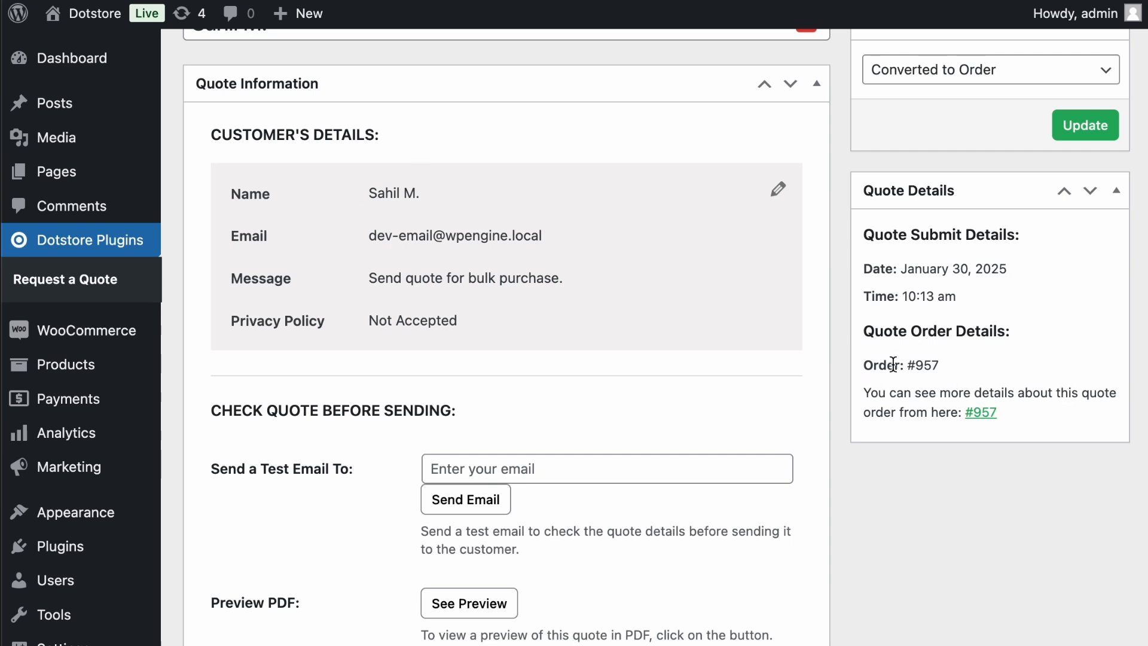
{"action": "left_click", "coordinate": [984, 413]}
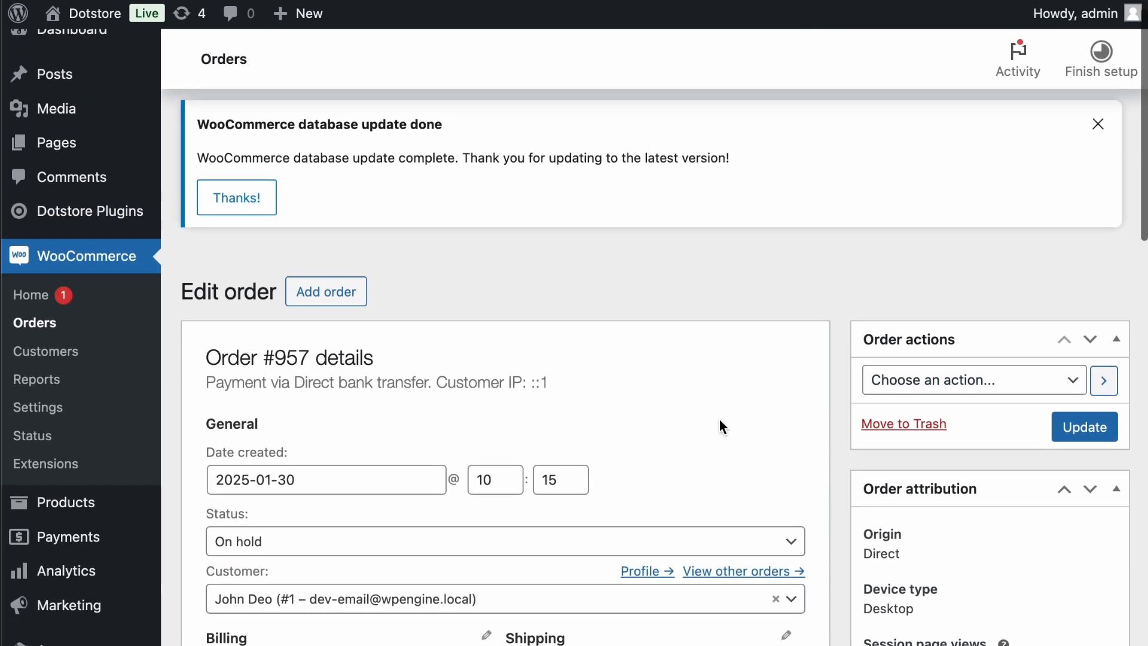
{"action": "scroll", "coordinate": [720, 420], "scroll_direction": "down", "scroll_amount": 3}
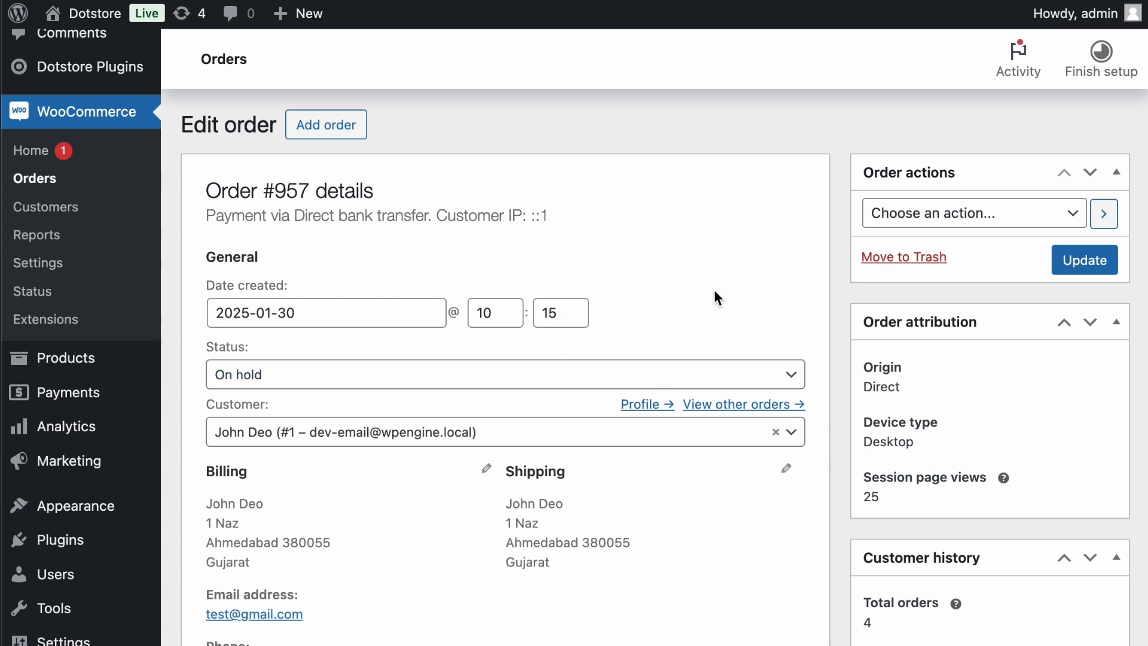